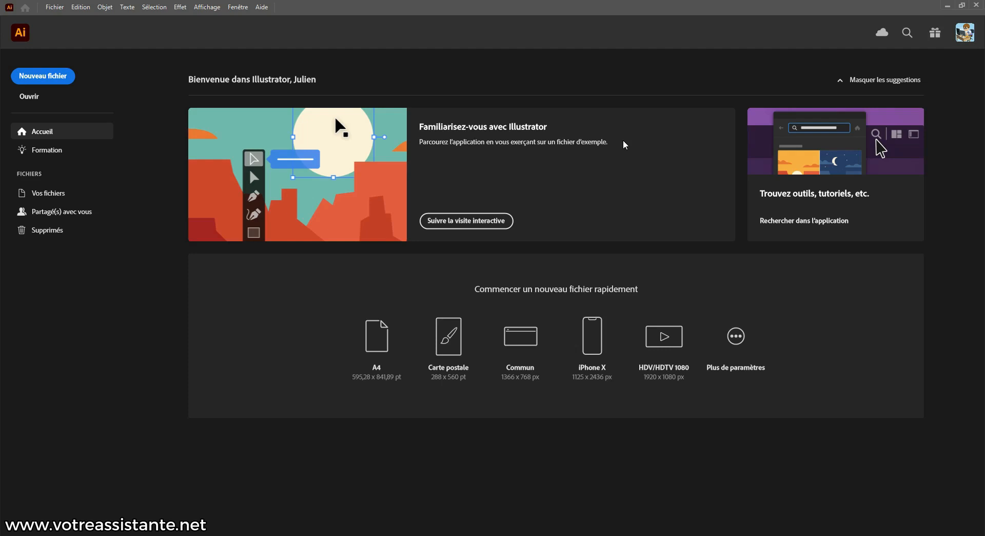
# Create a new portrait print document measuring 210 x 297 mm in CMYK colour mode
pyautogui.click(56, 8)
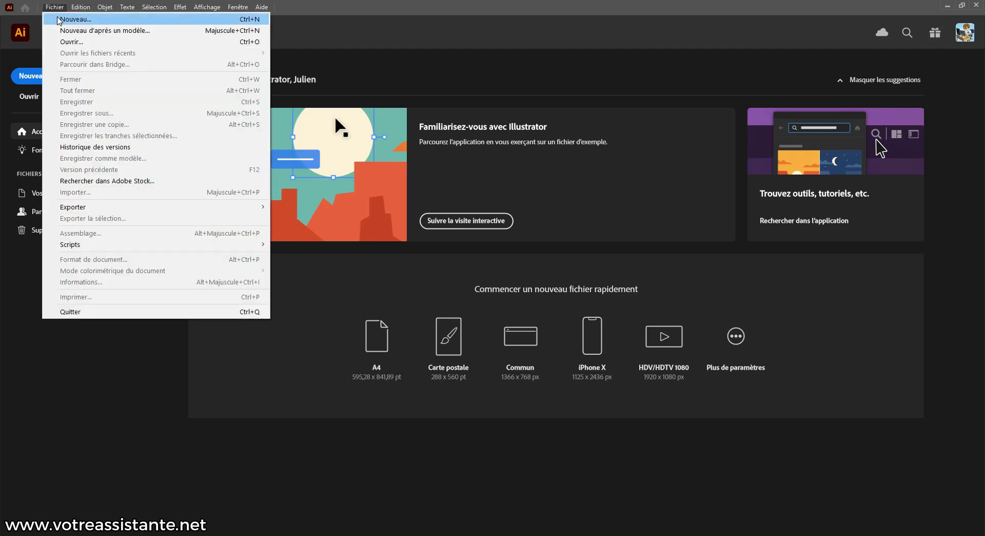
pyautogui.click(58, 20)
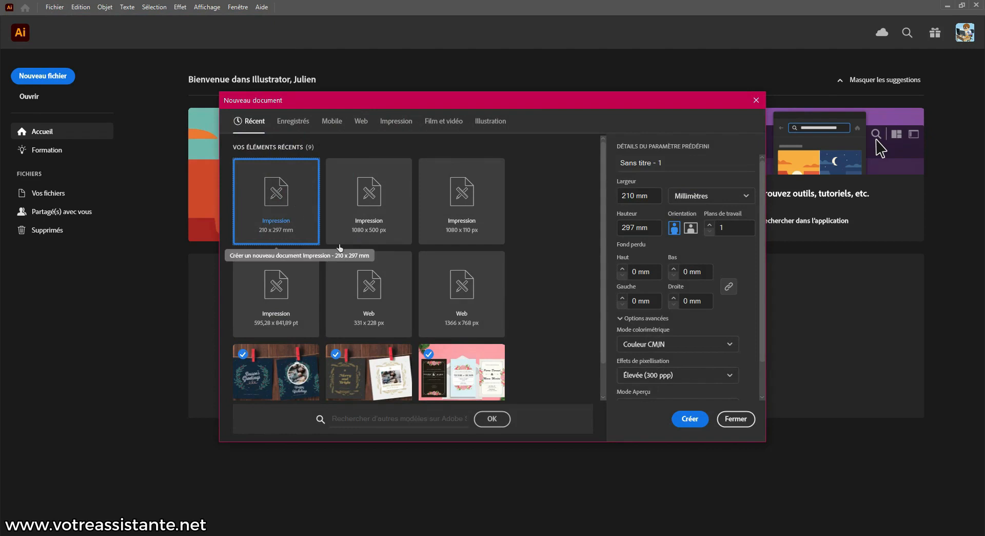
pyautogui.click(673, 422)
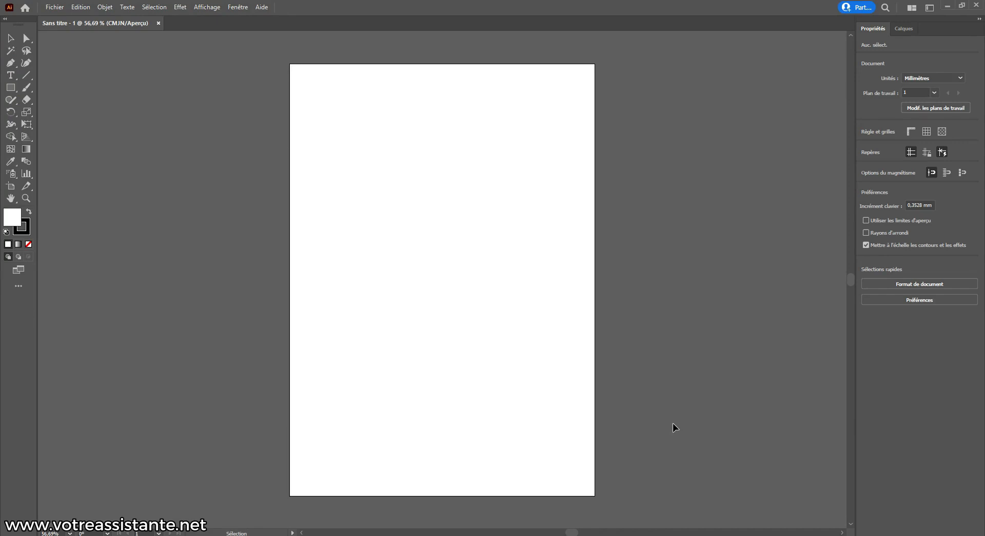
# Add the text FUR in the upper part of the page, set in the Lato Hairline font
pyautogui.click(10, 79)
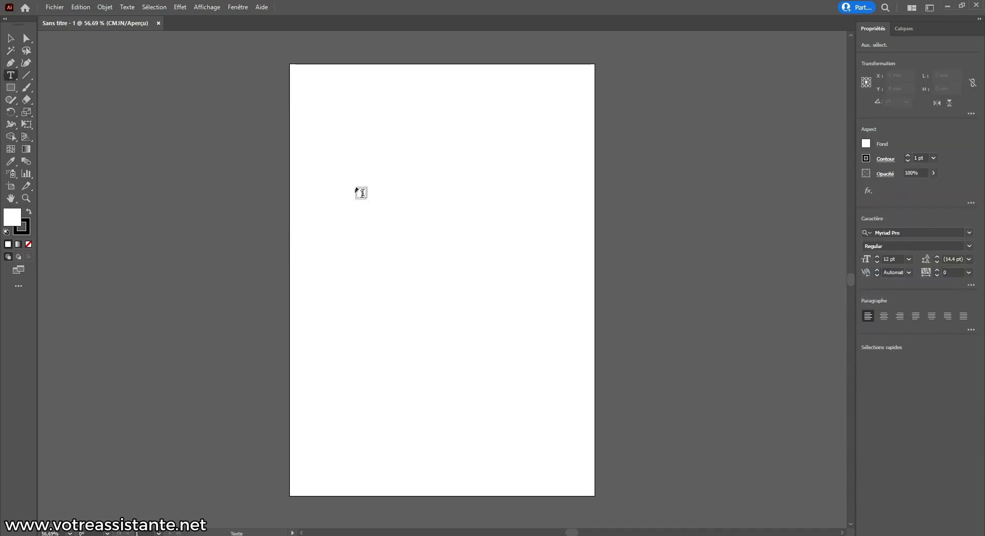
pyautogui.click(357, 186)
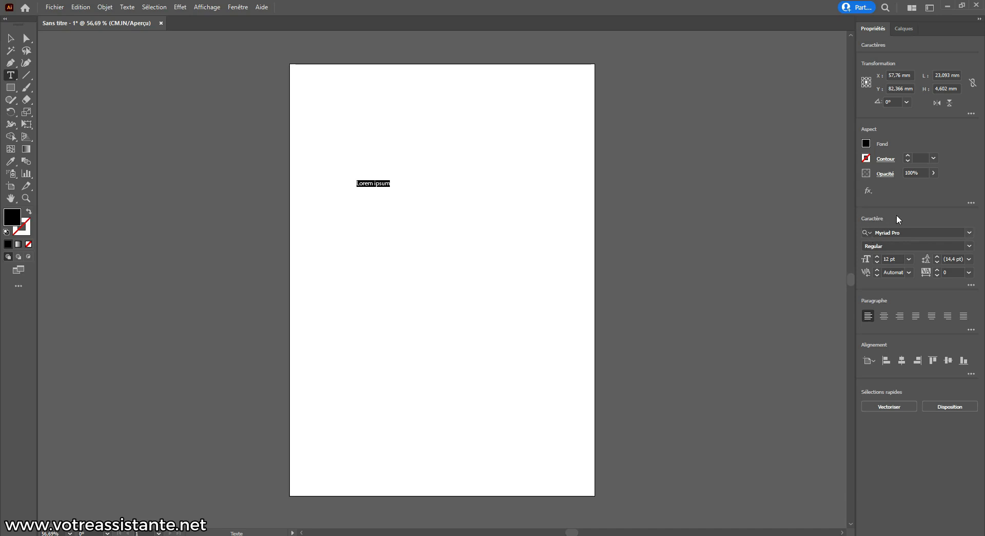
pyautogui.click(237, 7)
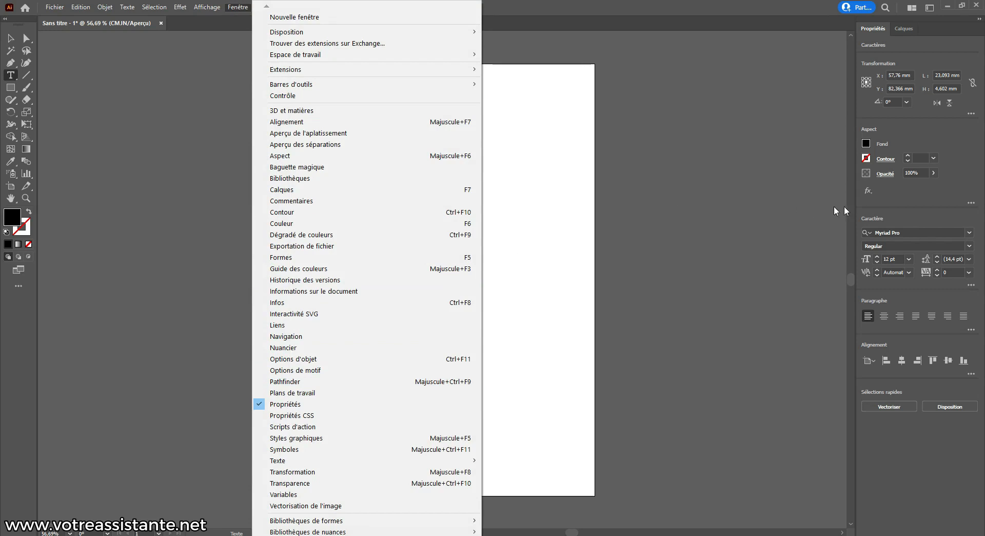
pyautogui.click(914, 220)
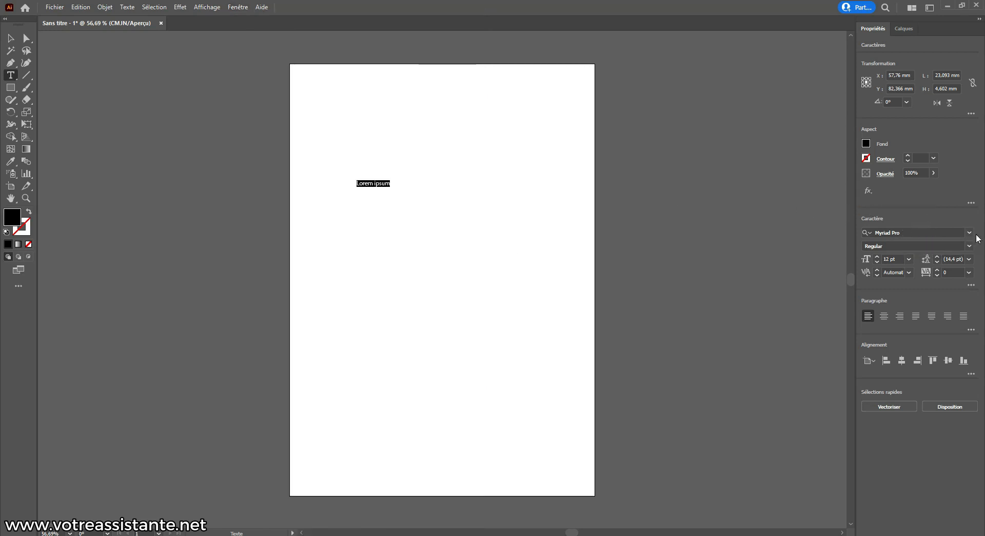
pyautogui.click(969, 233)
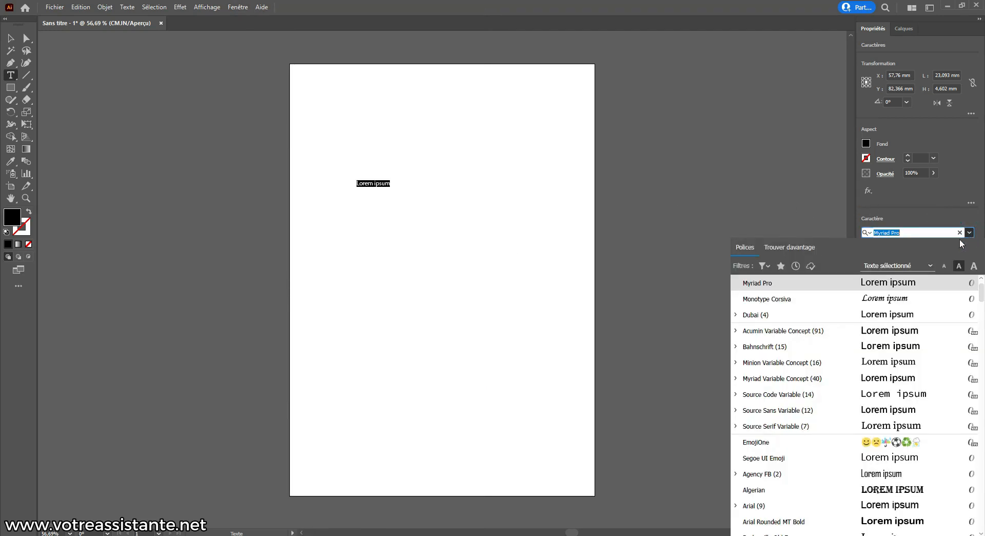
pyautogui.scroll(1, 870, 308)
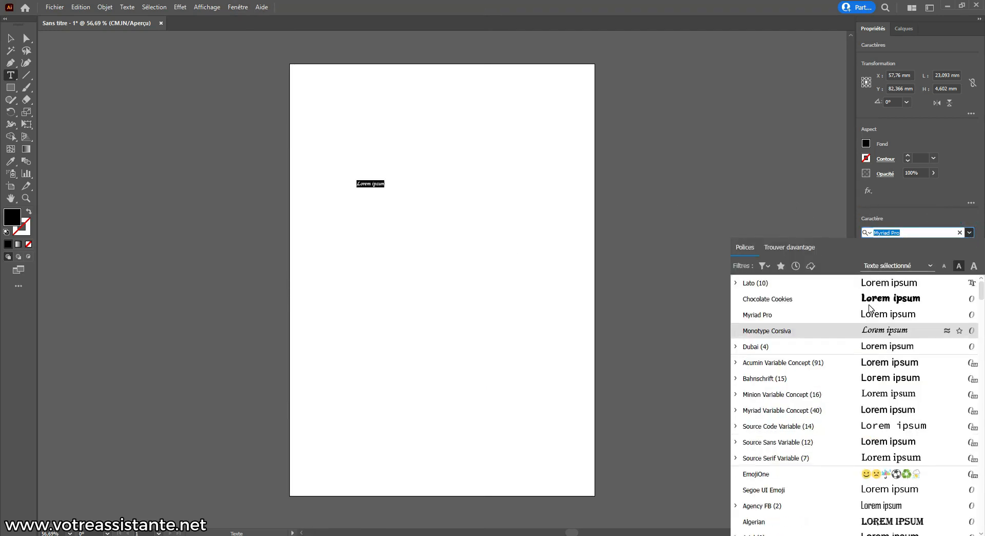
pyautogui.click(767, 287)
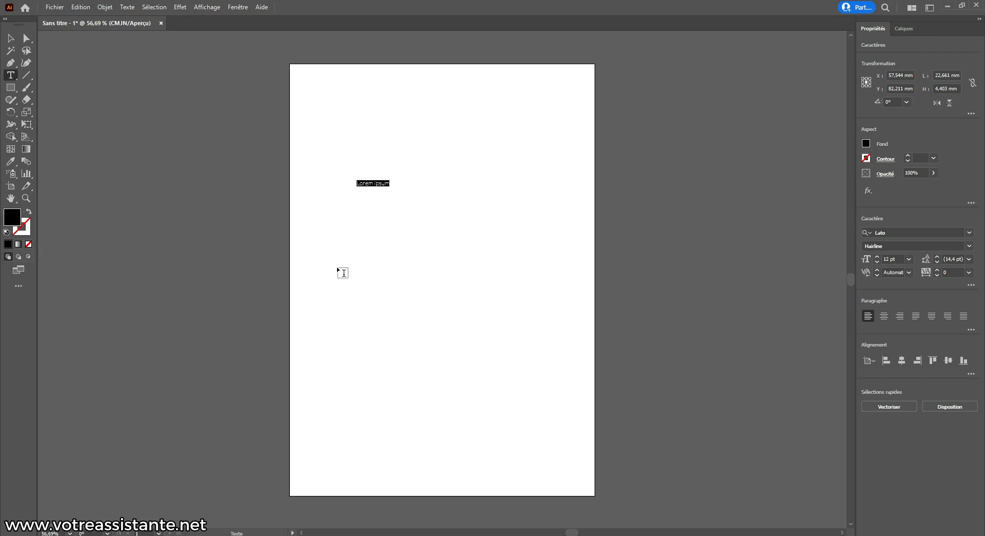
pyautogui.write('FUR')
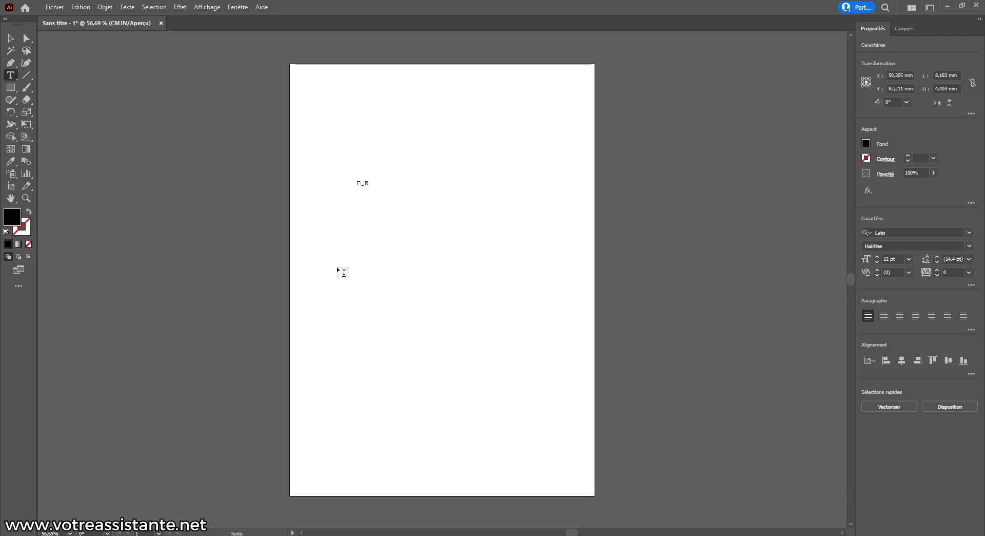
# Enlarge the FUR text to about 171 x 92 mm and place it across the middle of the page
pyautogui.click(11, 39)
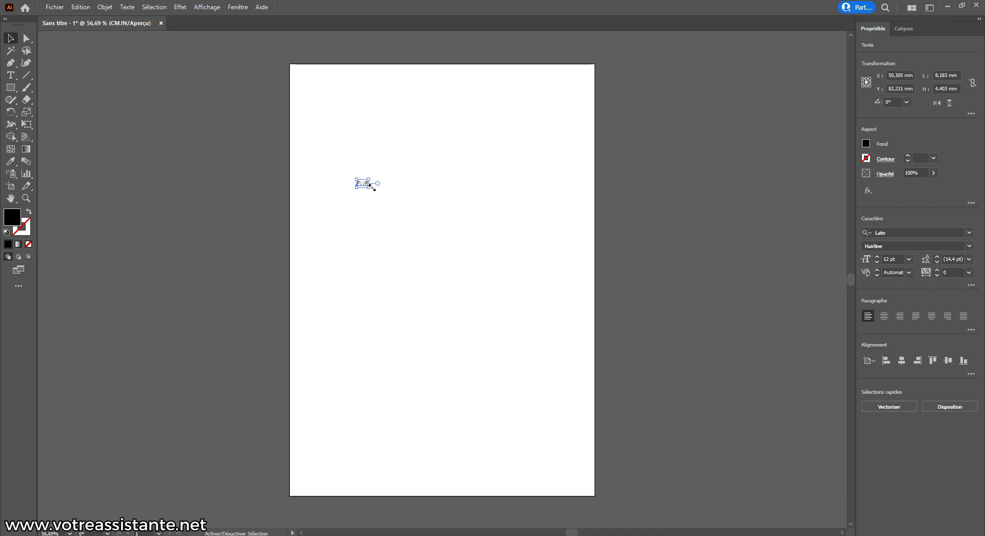
pyautogui.moveTo(371, 185); pyautogui.dragTo(551, 330)
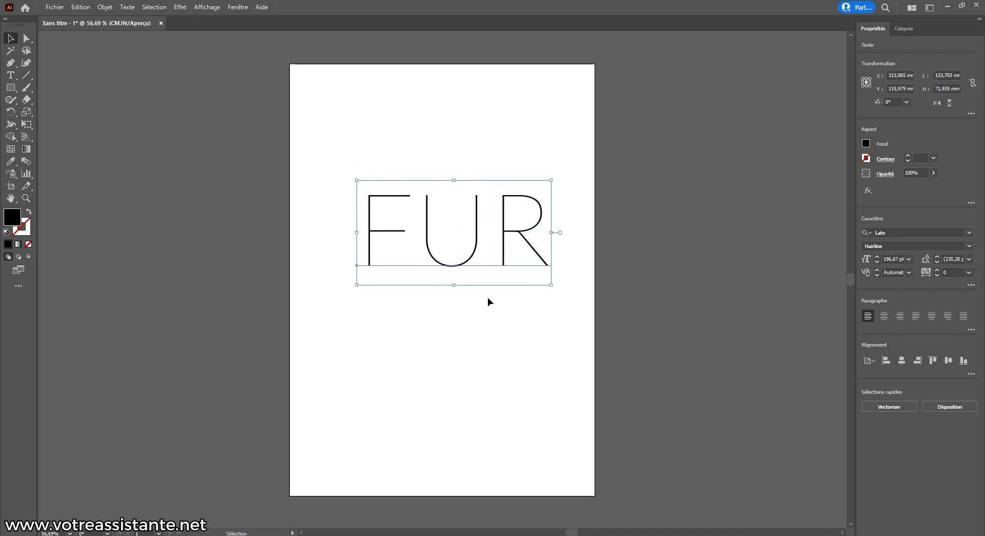
pyautogui.moveTo(452, 264); pyautogui.dragTo(405, 278)
pyautogui.moveTo(505, 303); pyautogui.dragTo(559, 329)
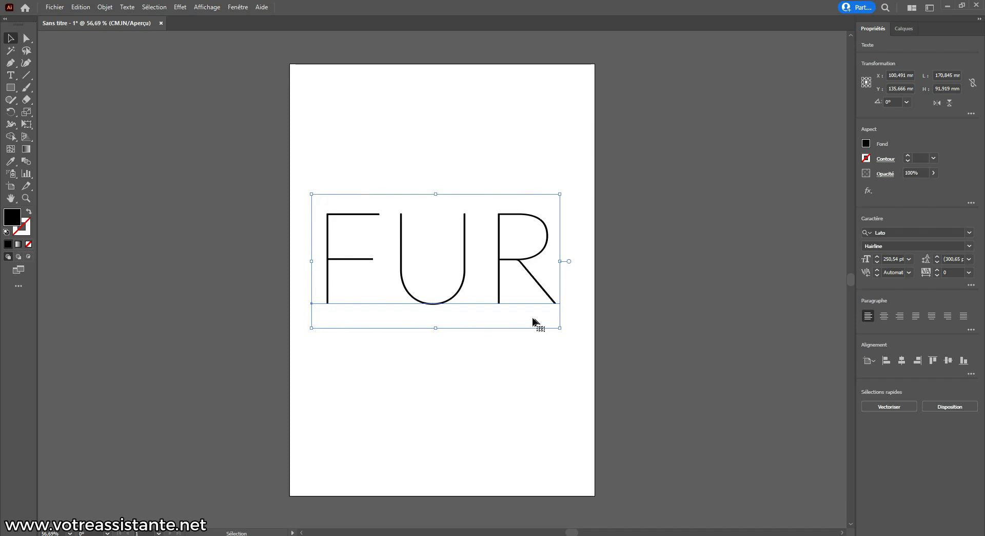
# Convert the FUR text to outlines, ungroup the letters and clear the selection
pyautogui.rightClick(462, 269)
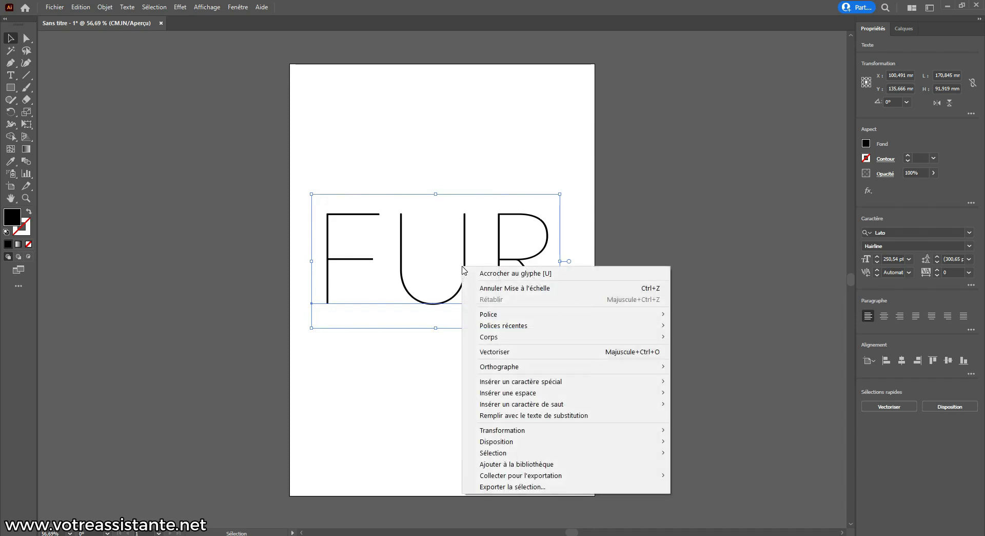
pyautogui.click(542, 355)
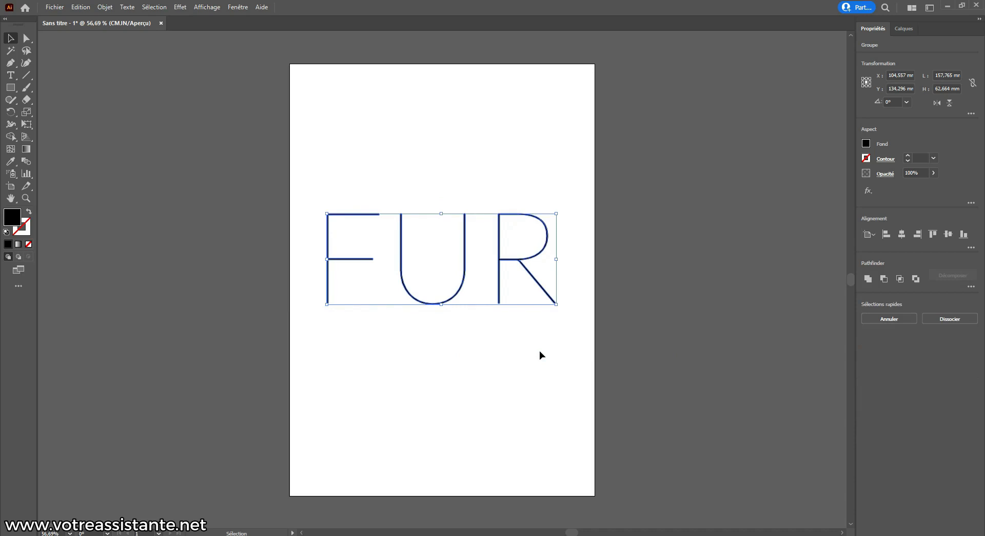
pyautogui.rightClick(458, 279)
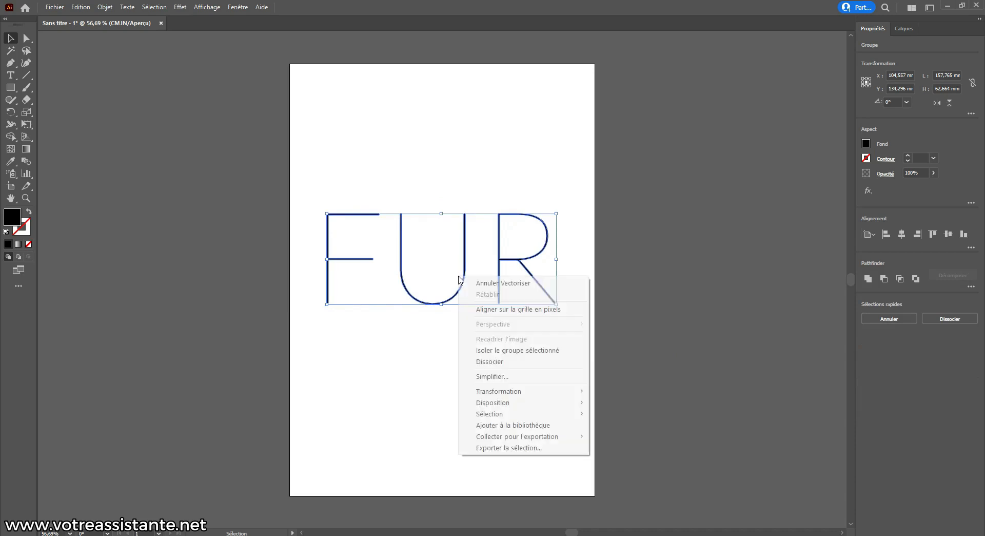
pyautogui.click(493, 362)
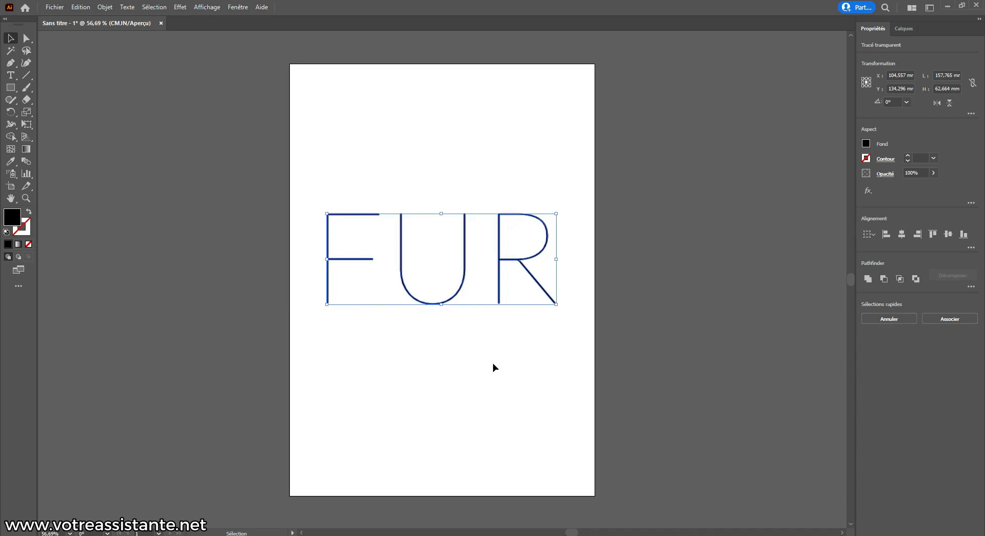
pyautogui.click(344, 352)
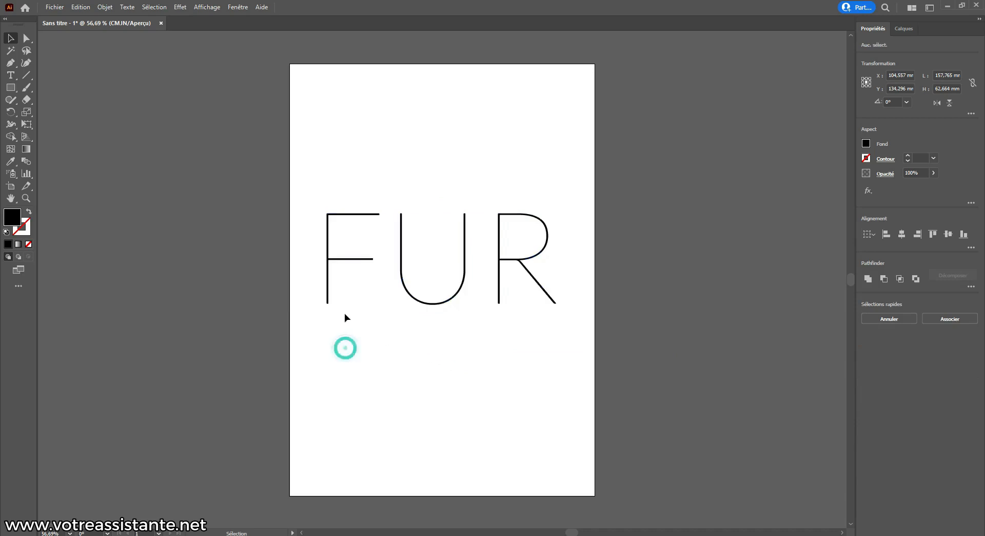
# Try moving the letter F on its own below the other letters and undo the move
pyautogui.click(327, 262)
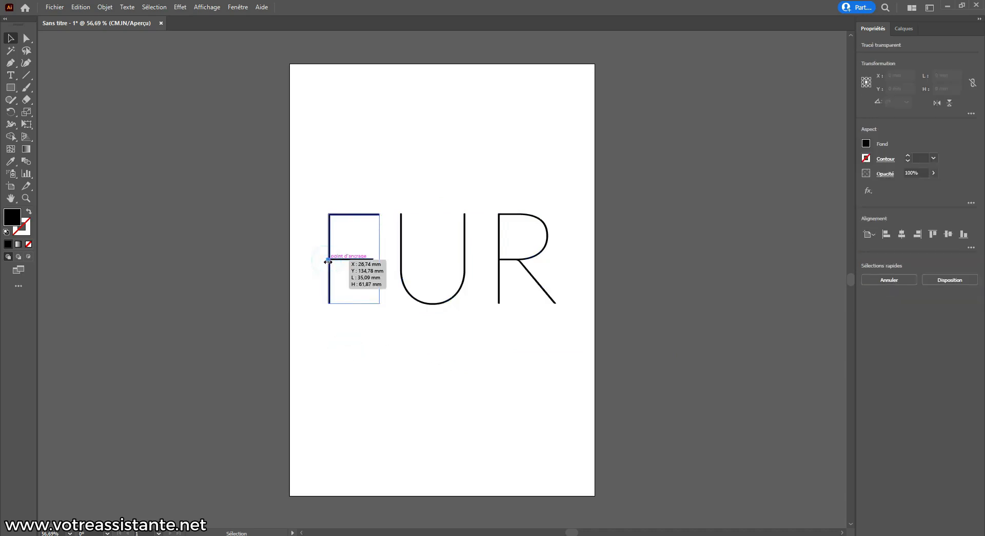
pyautogui.hotkey('ctrl', 'z')
pyautogui.hotkey('ctrl', 'z')
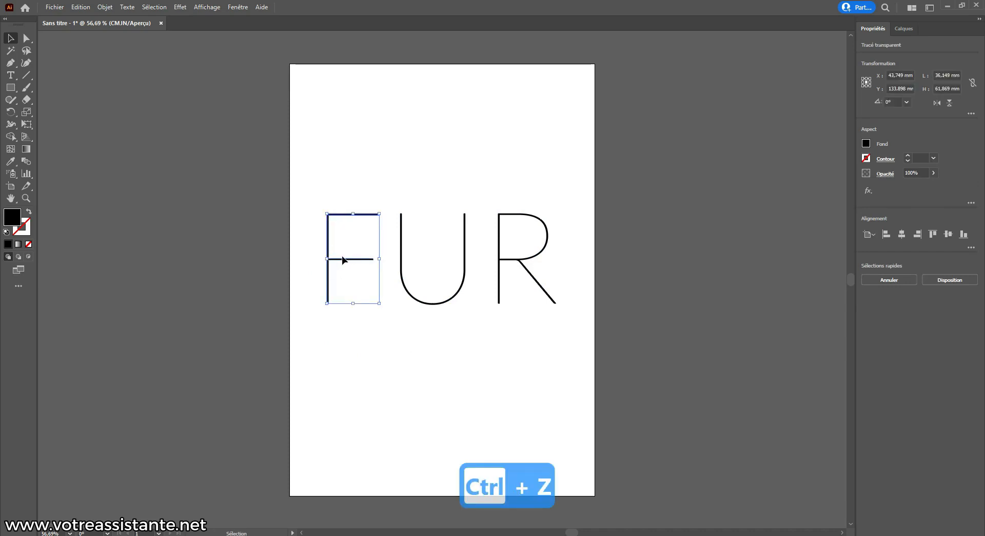
pyautogui.moveTo(341, 264); pyautogui.dragTo(385, 406)
pyautogui.moveTo(342, 358); pyautogui.dragTo(315, 339)
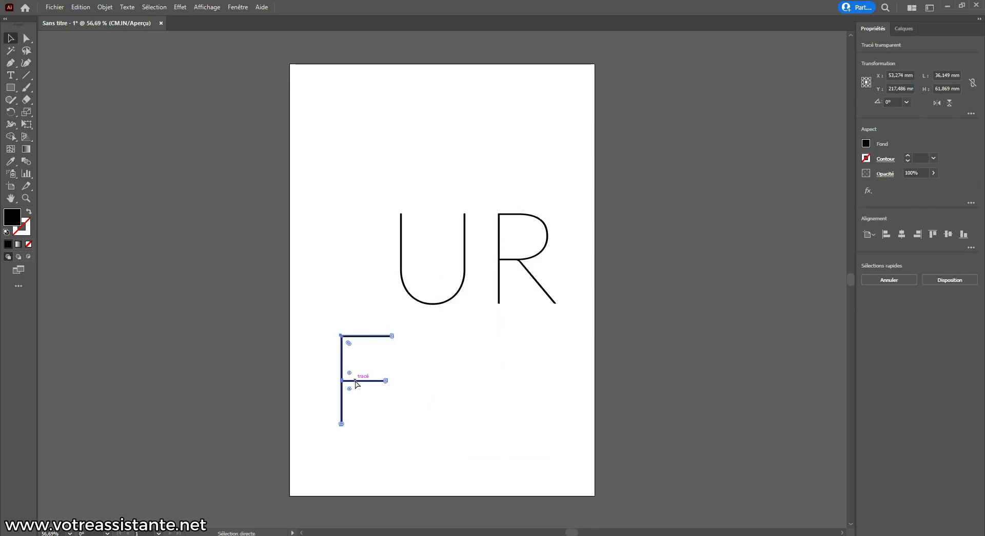
pyautogui.hotkey('ctrl', 'z')
# Release the compound paths of all three letters and deselect them
pyautogui.moveTo(316, 105); pyautogui.dragTo(575, 341)
pyautogui.rightClick(390, 253)
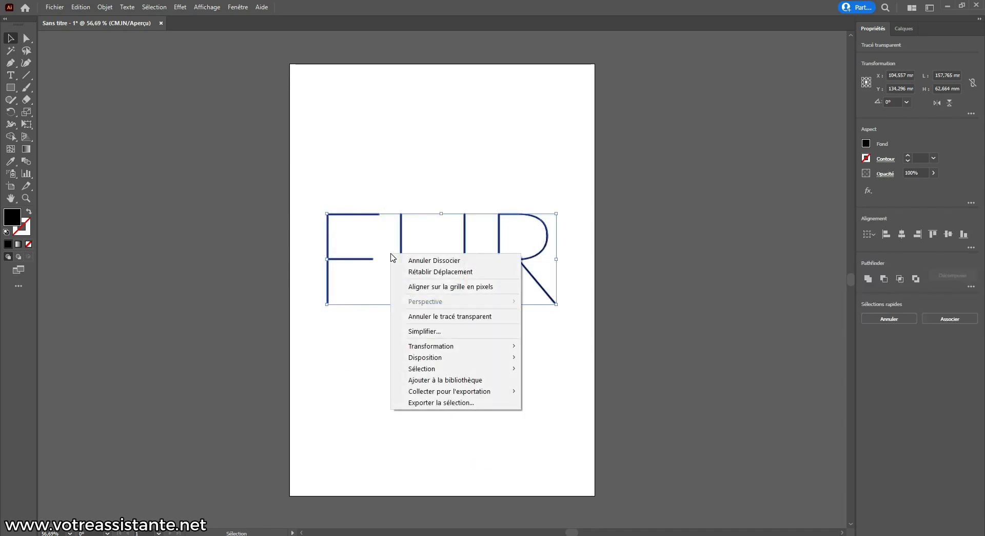
pyautogui.click(447, 318)
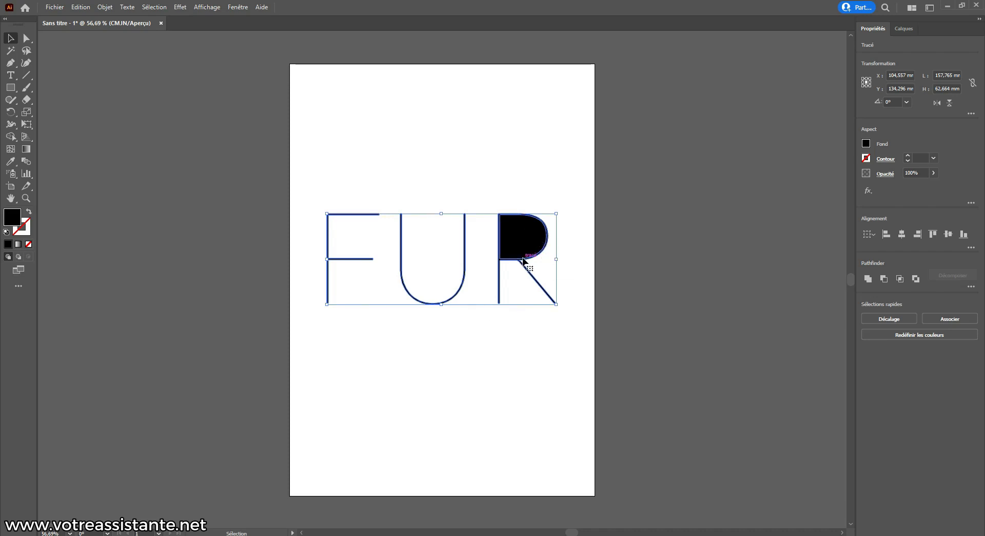
pyautogui.click(487, 352)
# Pull the inner counter shape out of the letter R and delete it
pyautogui.click(523, 235)
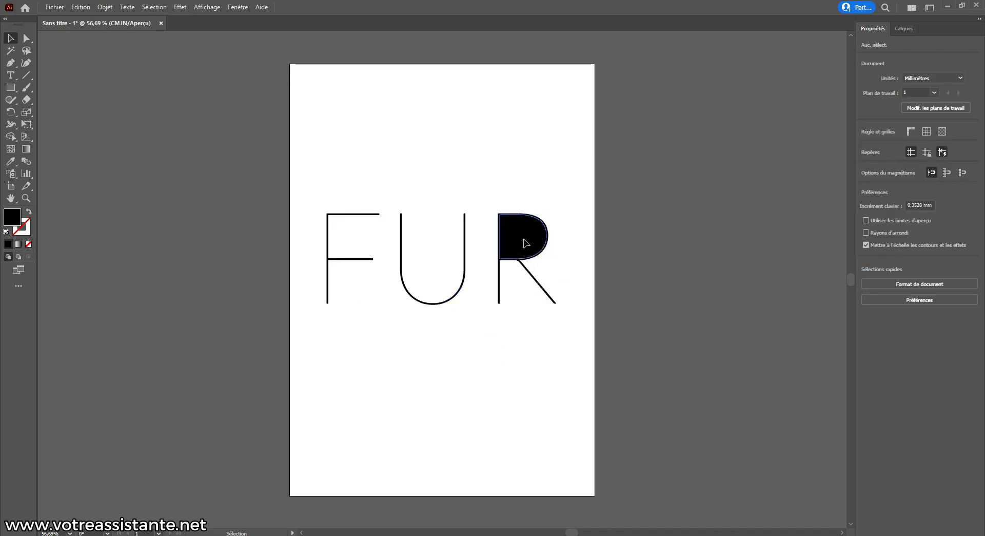
pyautogui.moveTo(519, 224); pyautogui.dragTo(522, 132)
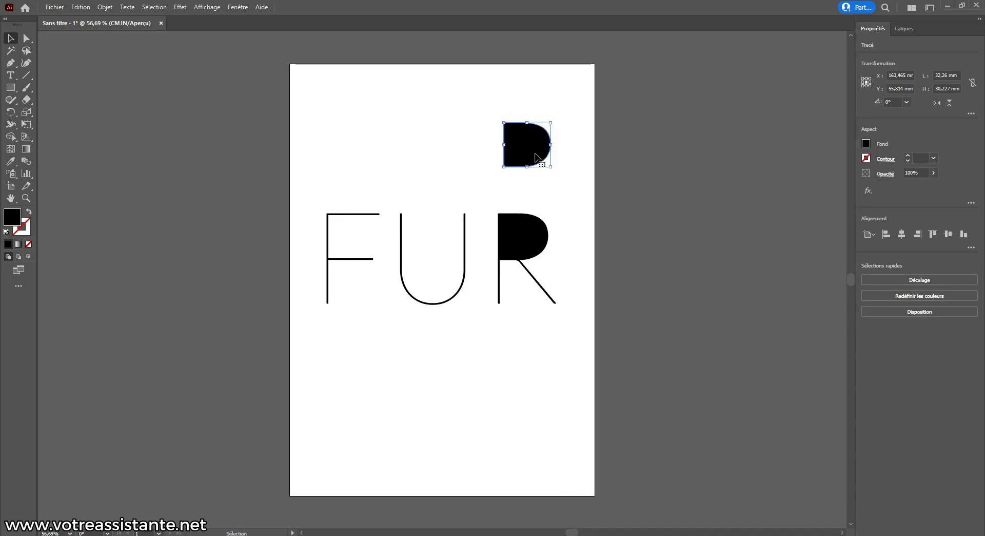
pyautogui.press('Delete')
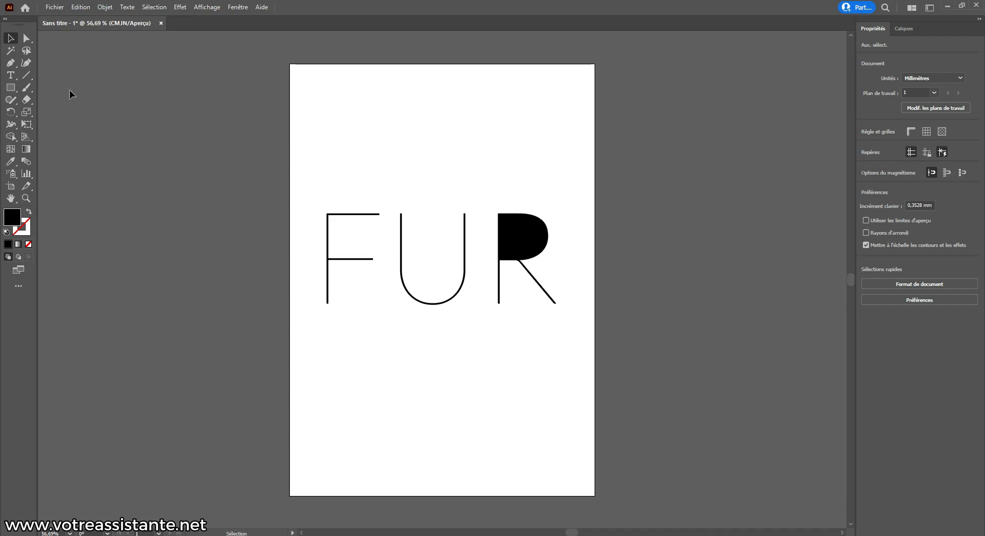
# Try drawing a circle about 47 mm in diameter above the letter F with the Ellipse tool and undo it
pyautogui.moveTo(12, 91); pyautogui.dragTo(57, 113)
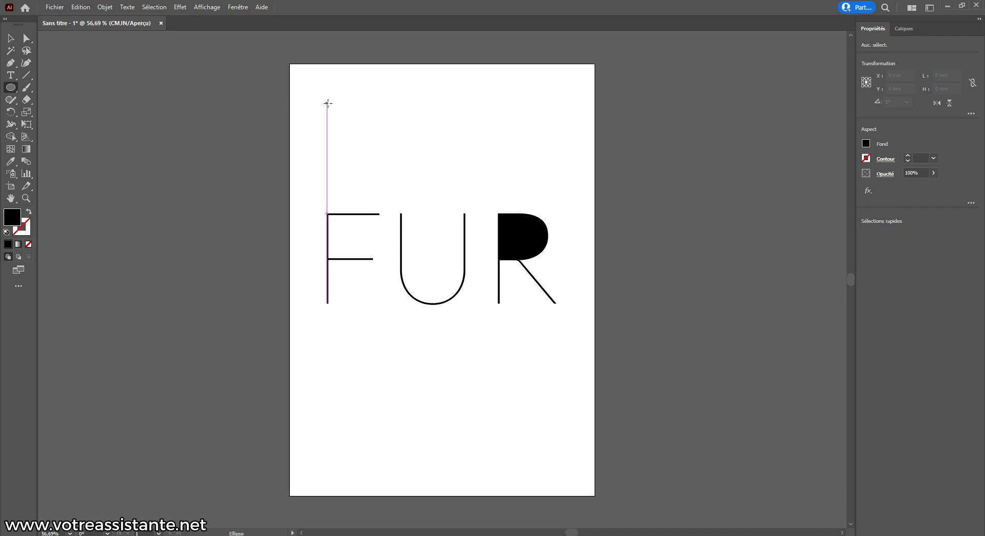
pyautogui.moveTo(328, 103); pyautogui.dragTo(394, 164)
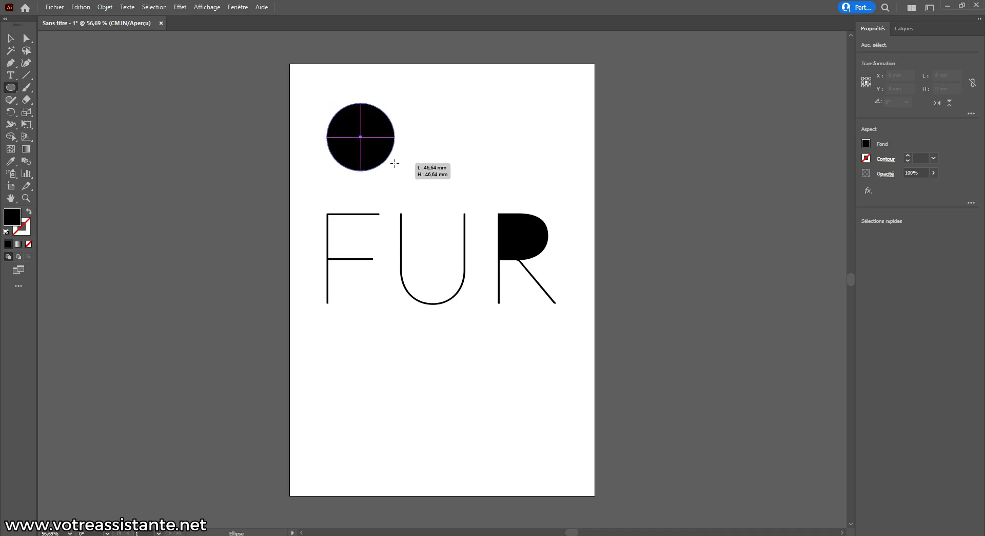
pyautogui.moveTo(394, 163); pyautogui.dragTo(395, 163)
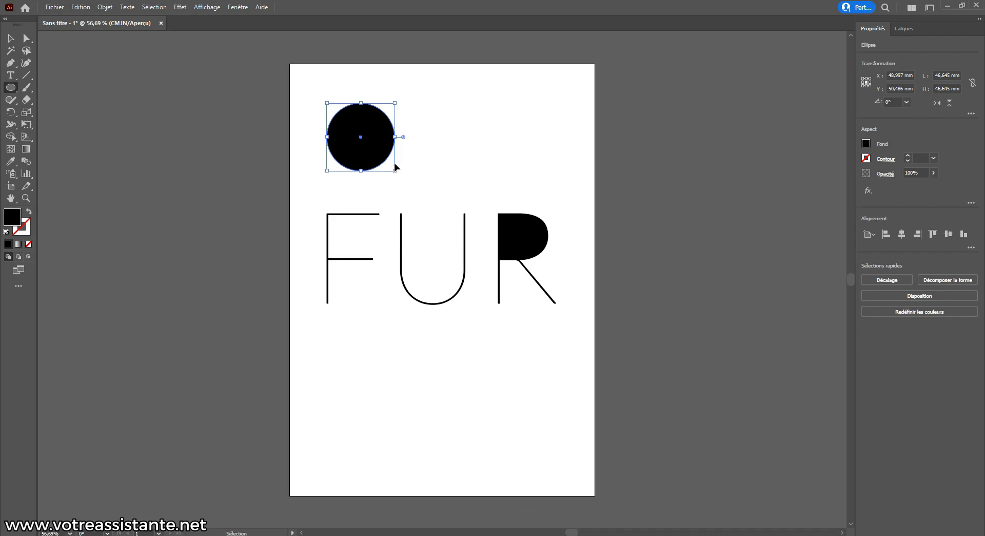
pyautogui.hotkey('ctrl', 'z')
# Create a circle with exact dimensions above the letter F, 50 pt wide and 50 px high
pyautogui.click(337, 104)
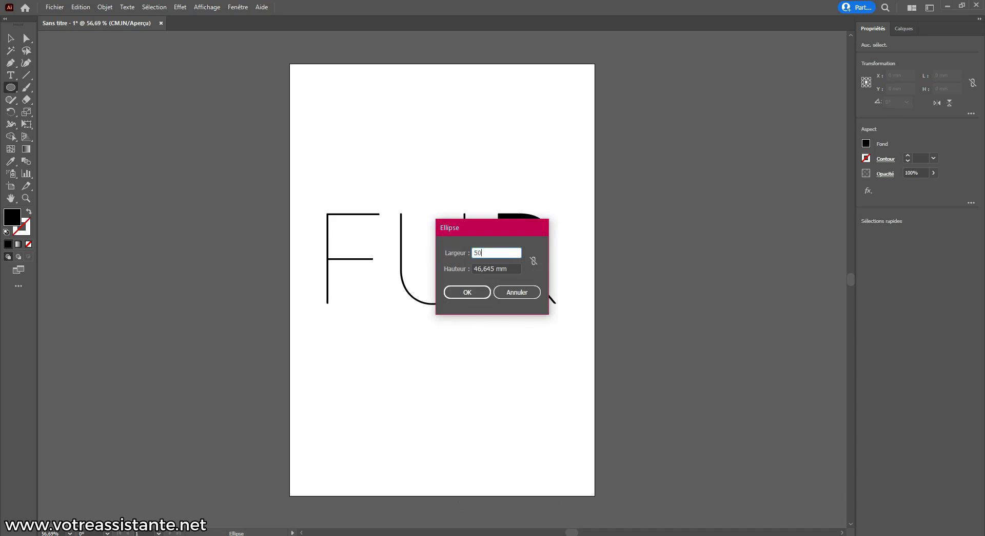
pyautogui.write('pt')
pyautogui.press('Tab')
pyautogui.write('50')
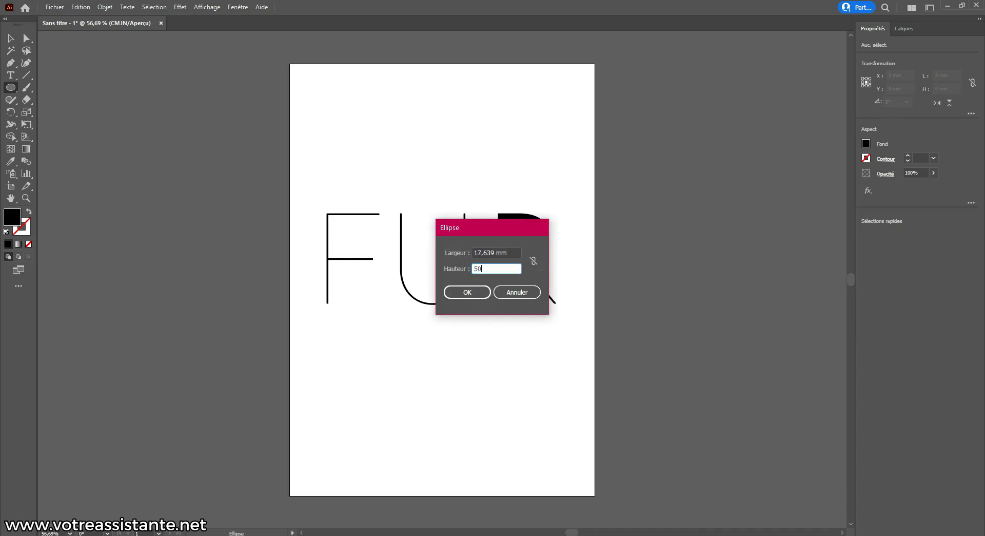
pyautogui.write(' px')
pyautogui.click(491, 252)
pyautogui.click(469, 292)
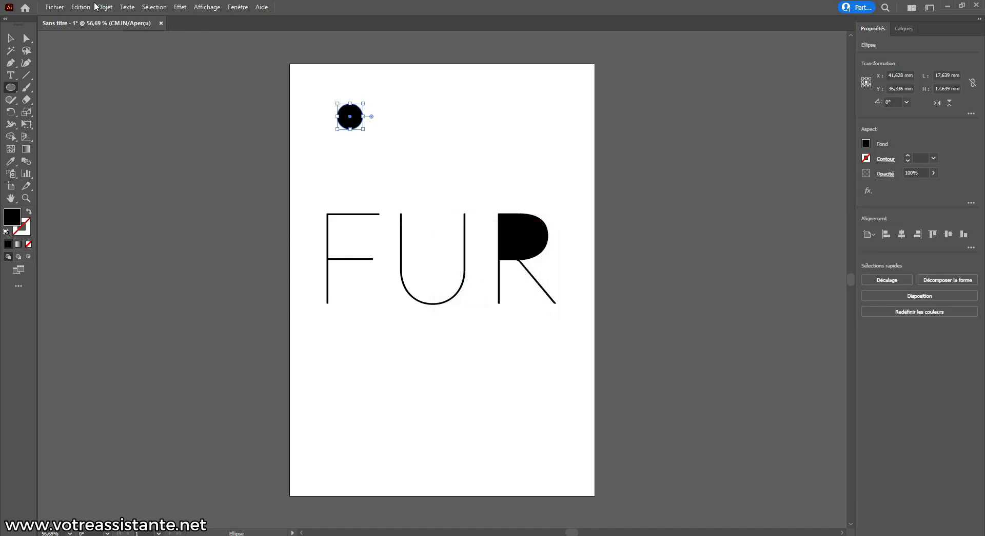
# Duplicate the circle horizontally, placing the copy about 31 mm to the right of the original
pyautogui.click(10, 39)
pyautogui.moveTo(360, 124); pyautogui.dragTo(381, 124)
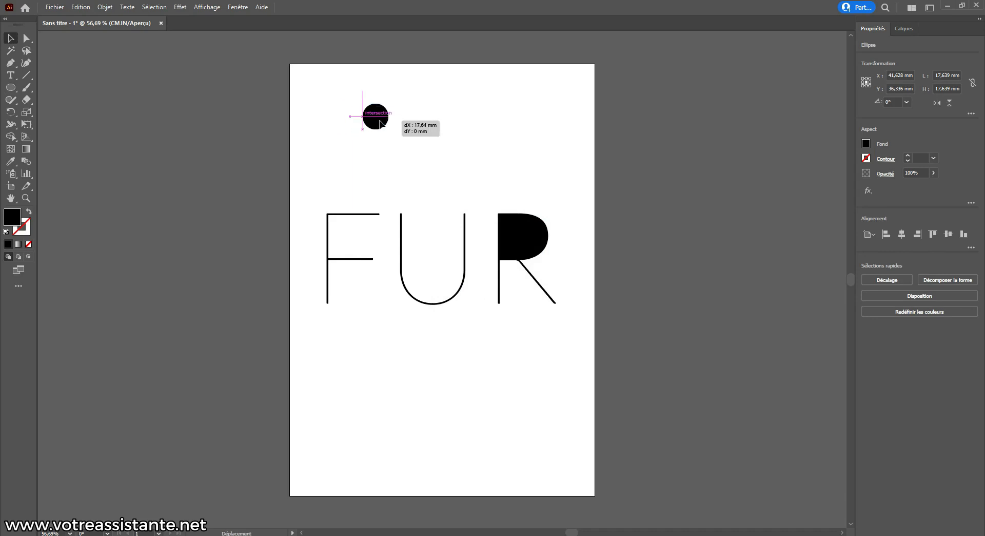
pyautogui.press('alt')
pyautogui.moveTo(380, 124); pyautogui.dragTo(394, 124)
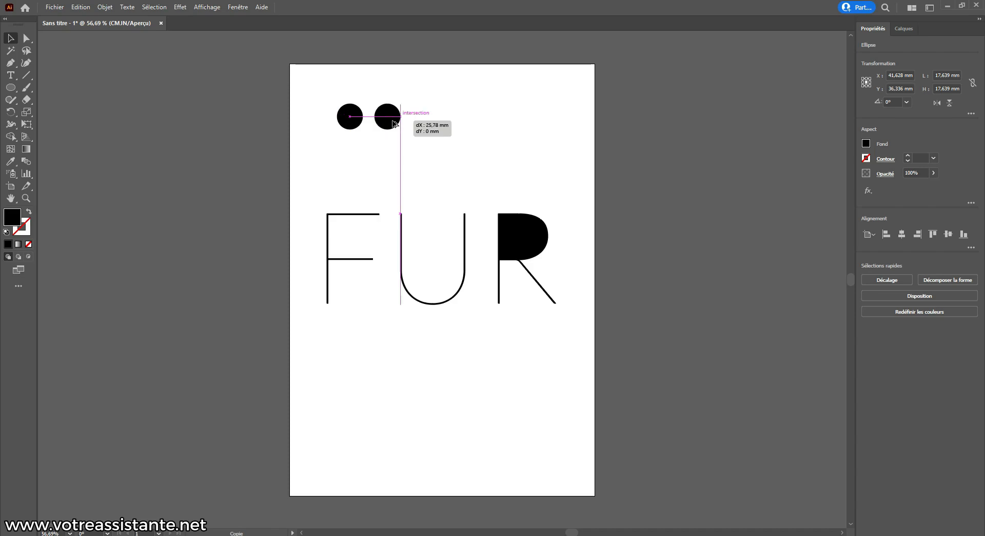
pyautogui.press('shift')
pyautogui.moveTo(394, 124)
pyautogui.mouseDown()
pyautogui.moveTo(512, 124)
pyautogui.moveTo(403, 121)
pyautogui.mouseUp()
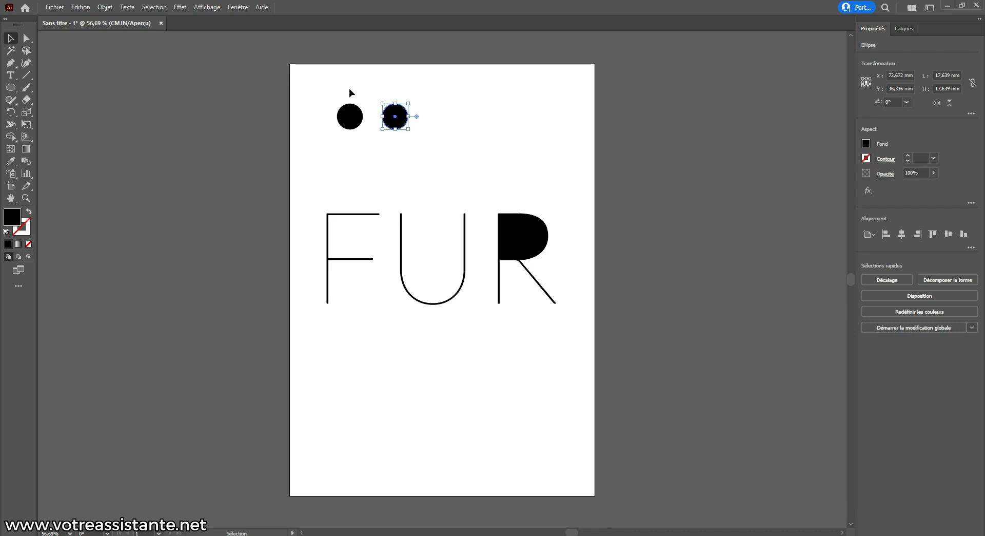
# Fill both circles with the Orange, Jaune gradient preset as a radial gradient with its colours reversed
pyautogui.moveTo(325, 81); pyautogui.dragTo(466, 145)
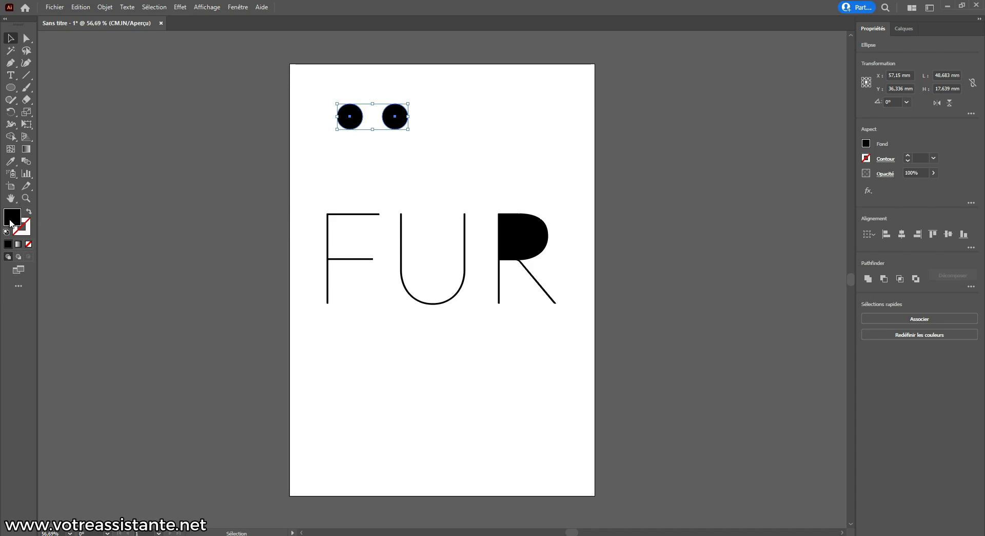
pyautogui.click(19, 245)
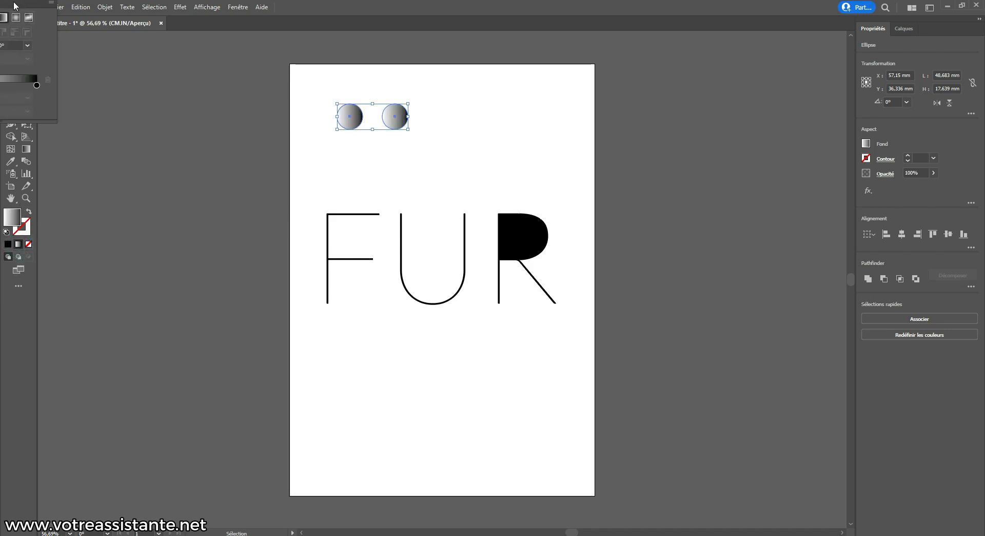
pyautogui.moveTo(36, 12); pyautogui.dragTo(497, 143)
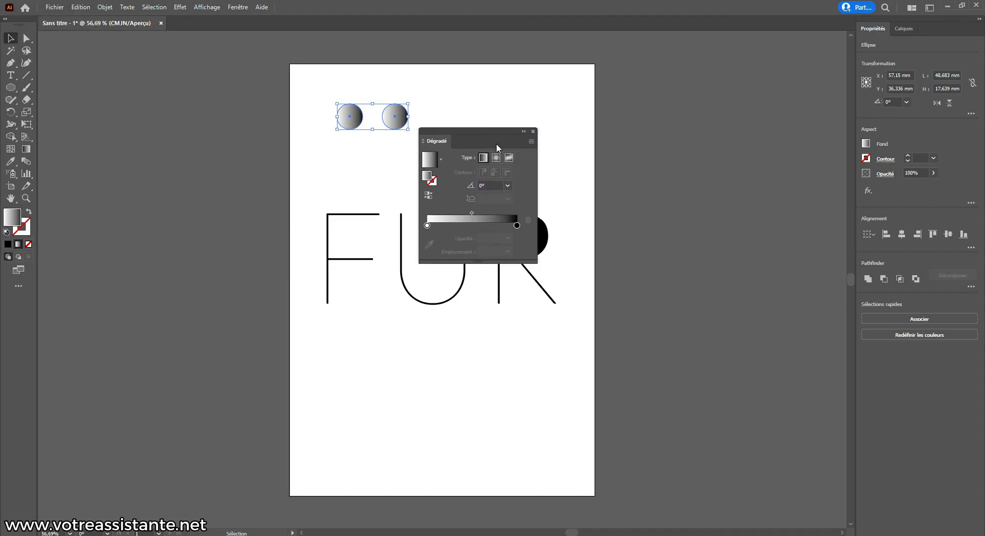
pyautogui.click(238, 7)
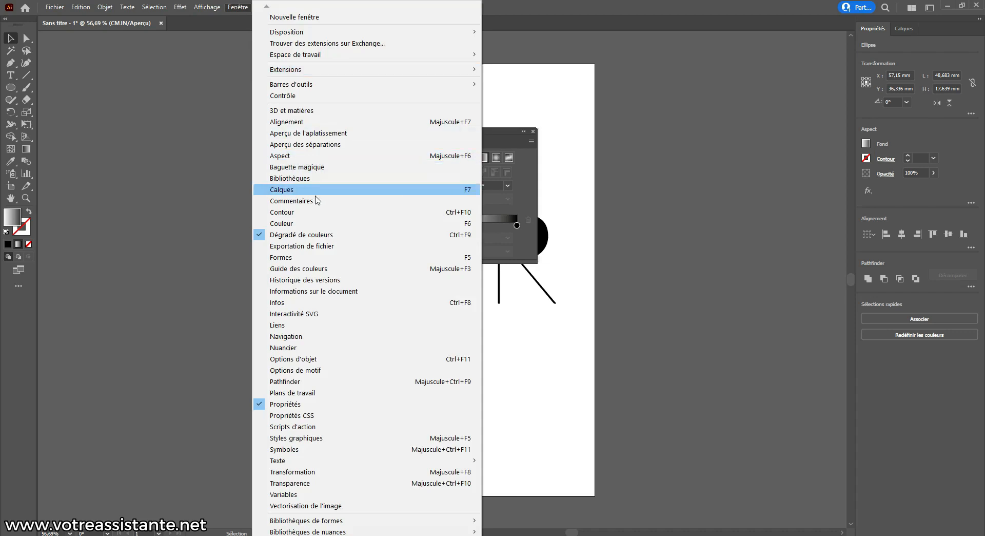
pyautogui.click(524, 4)
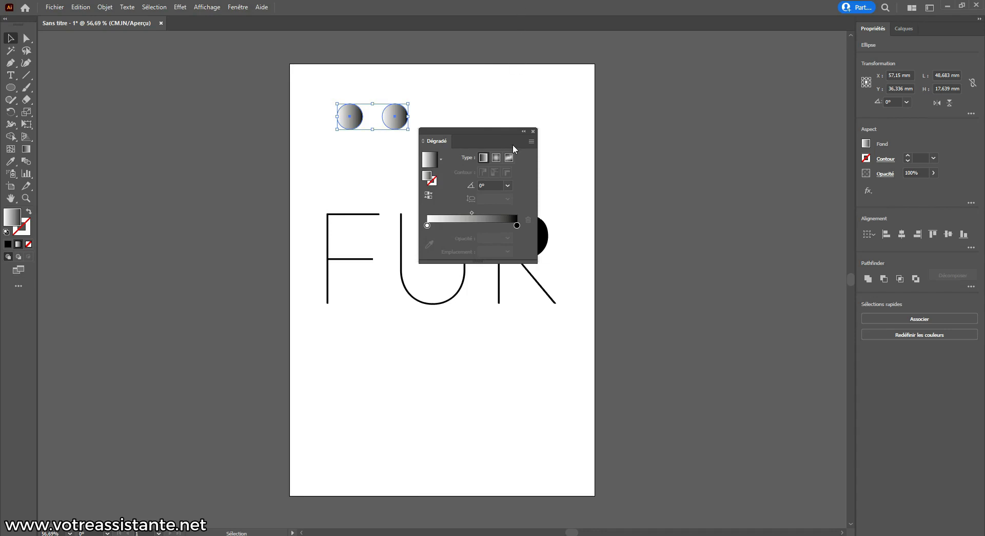
pyautogui.click(442, 159)
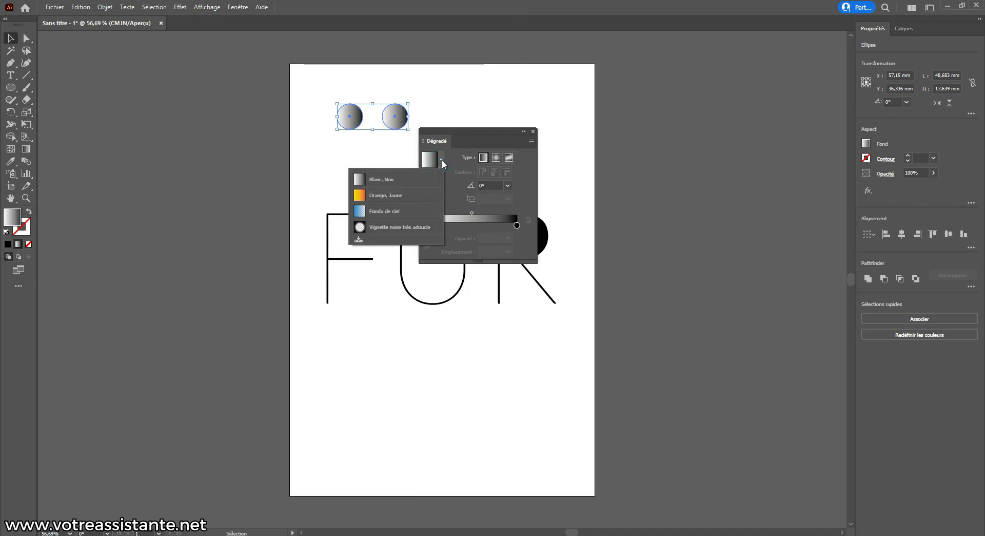
pyautogui.click(380, 199)
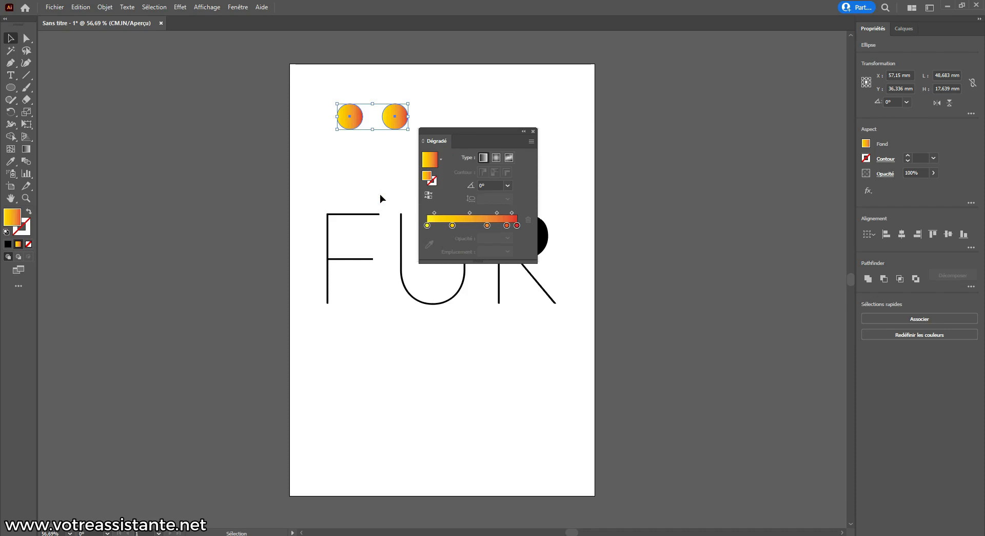
pyautogui.click(495, 158)
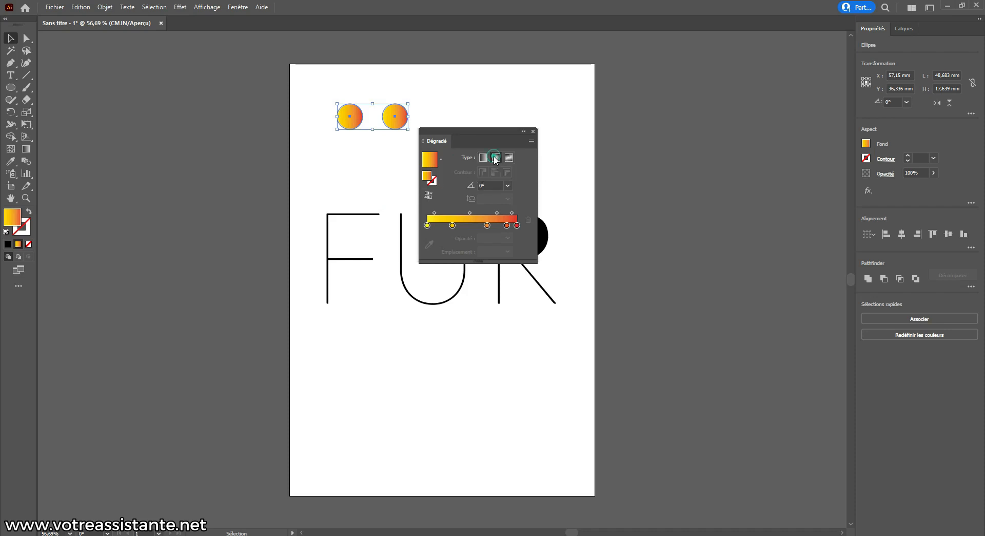
pyautogui.click(429, 197)
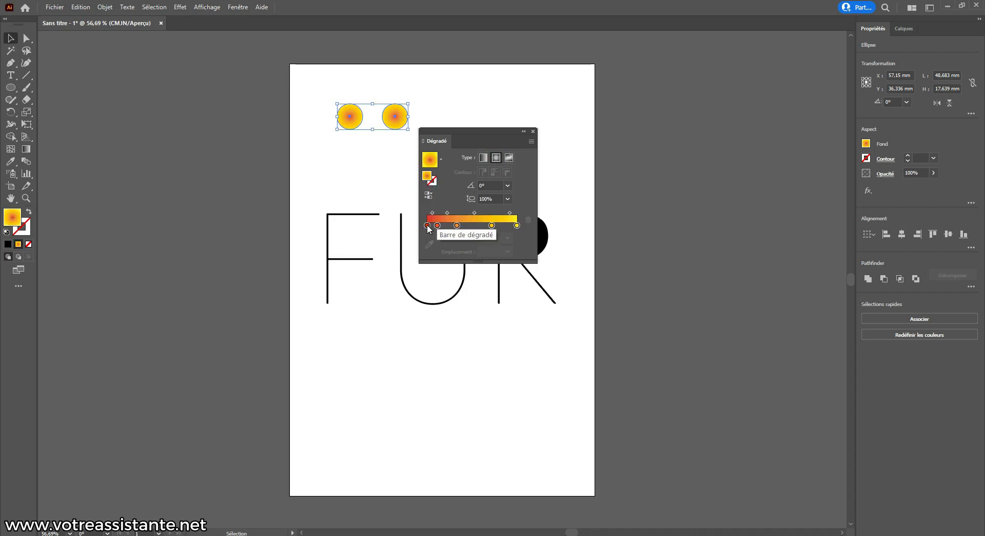
# Remove the three red and orange stops from the gradient and move the remaining amber stop to 0%
pyautogui.moveTo(427, 225); pyautogui.dragTo(429, 277)
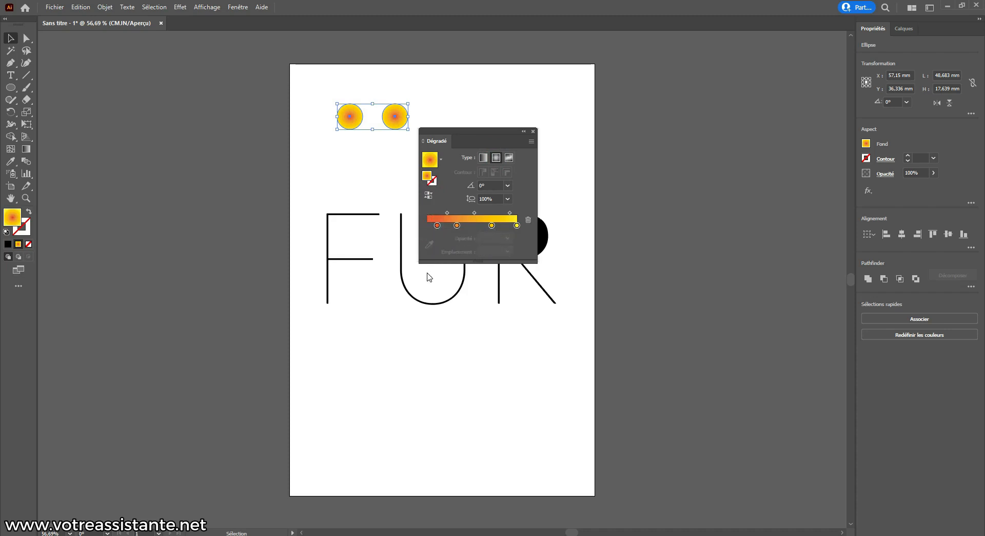
pyautogui.moveTo(436, 225); pyautogui.dragTo(435, 275)
pyautogui.moveTo(456, 225); pyautogui.dragTo(455, 293)
pyautogui.moveTo(492, 226); pyautogui.dragTo(421, 228)
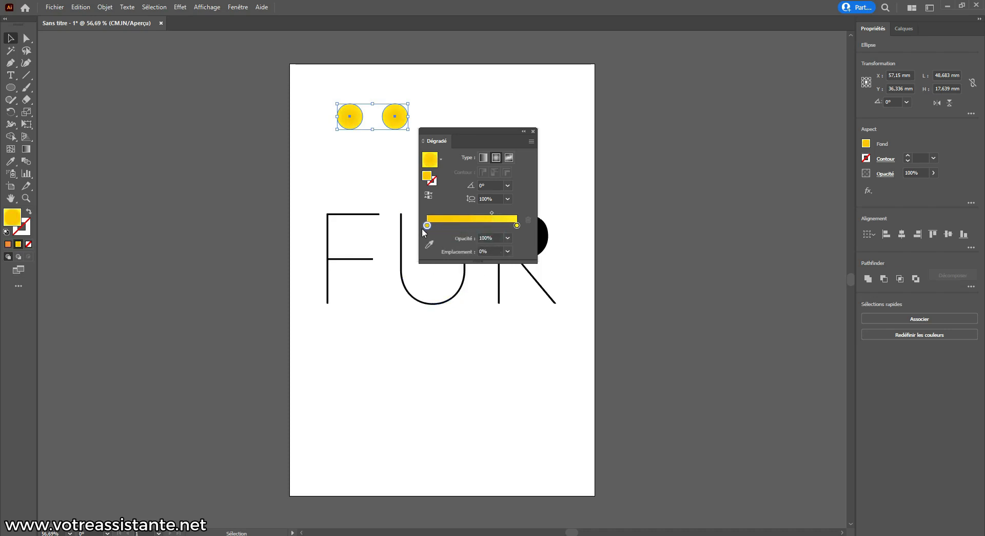
# Set the gradient midpoint's location to 80% and close the gradient settings
pyautogui.click(491, 212)
pyautogui.click(507, 251)
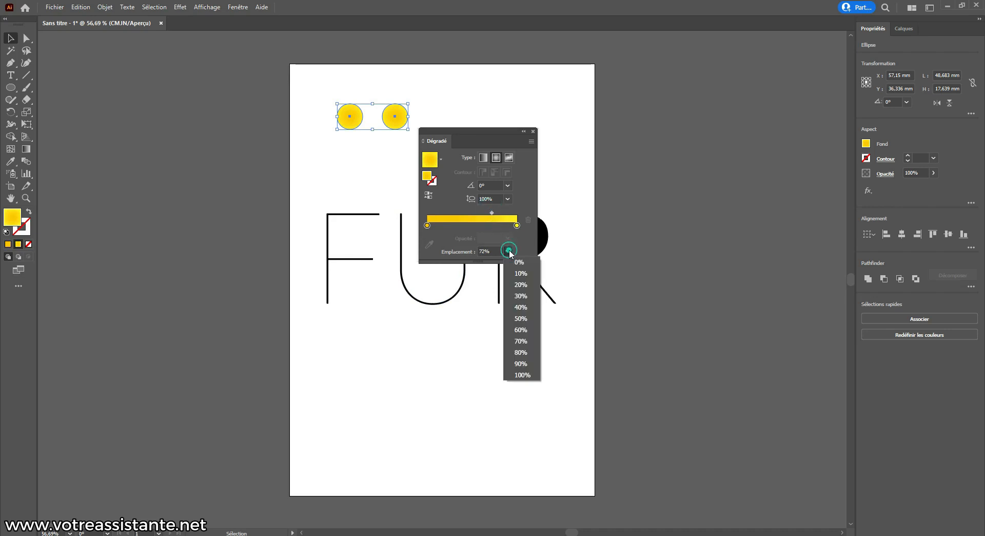
pyautogui.click(517, 352)
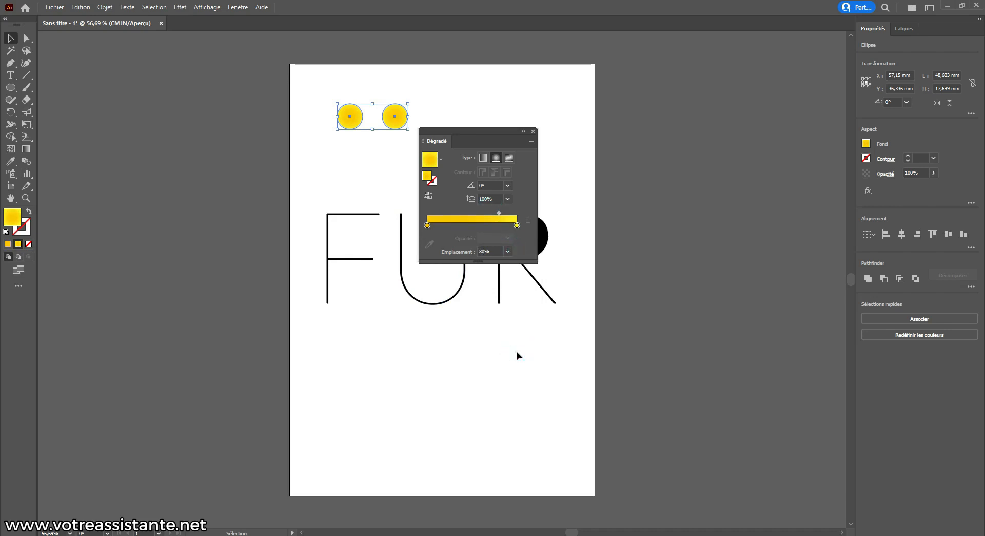
pyautogui.click(533, 132)
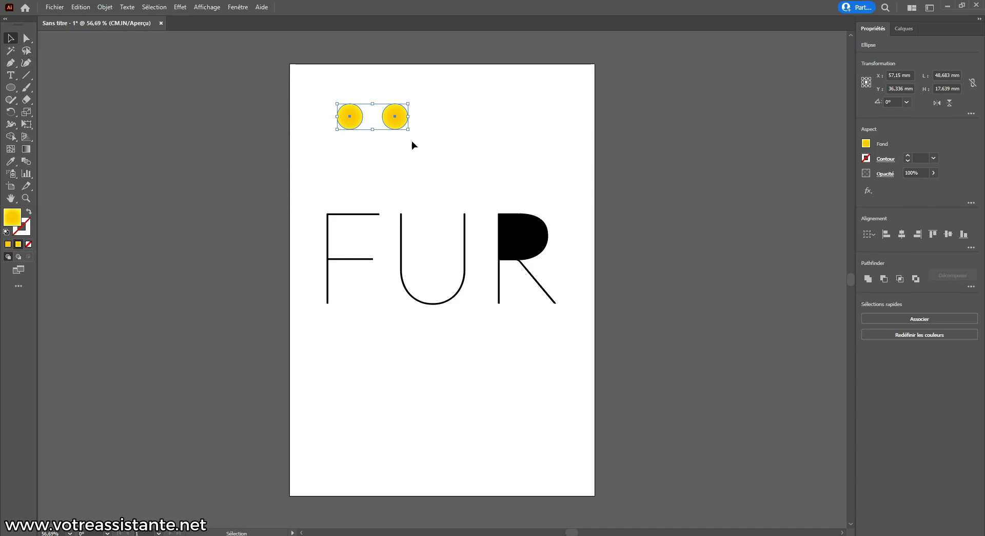
# Set the blend options for the two circles to Etapes spacing with 200 steps
pyautogui.click(105, 7)
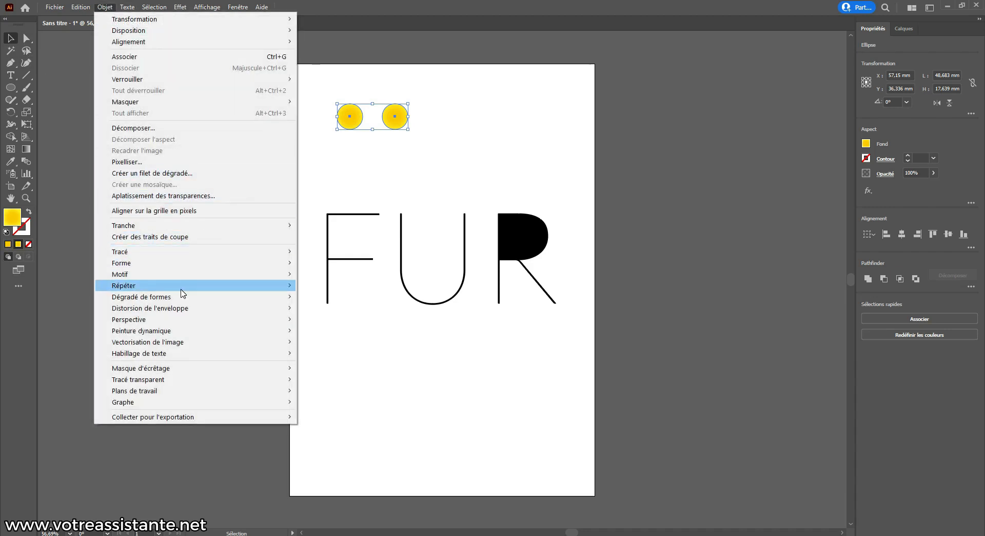
pyautogui.moveTo(187, 297)
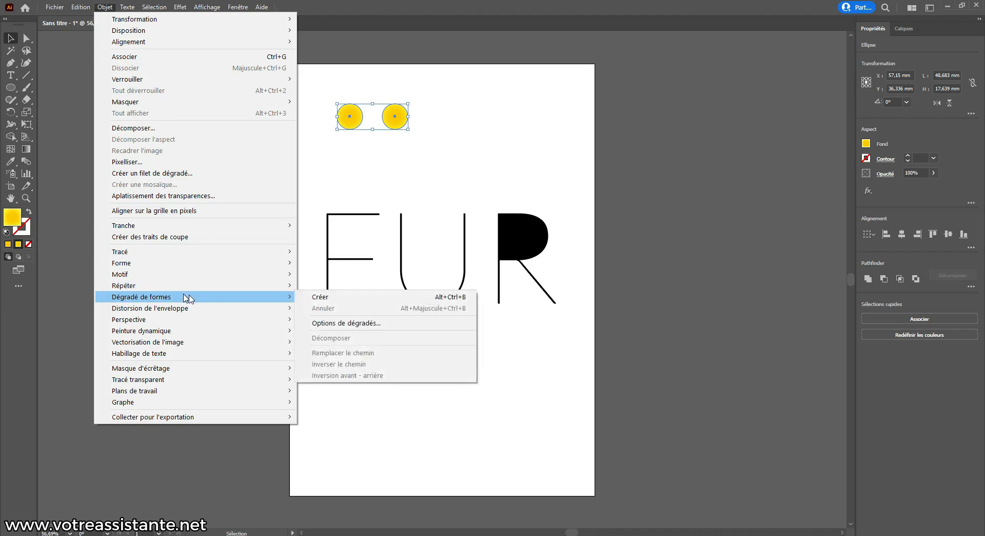
pyautogui.click(346, 323)
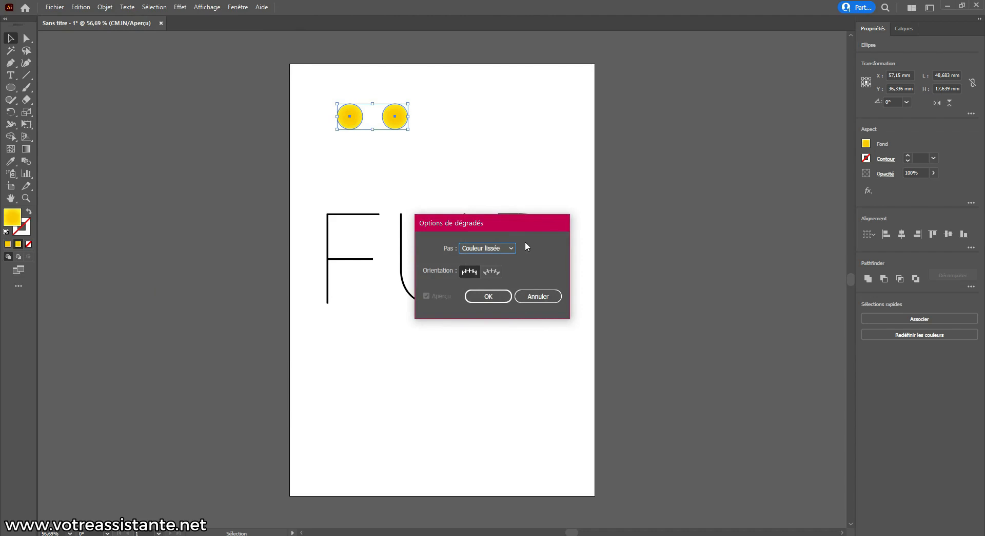
pyautogui.click(509, 248)
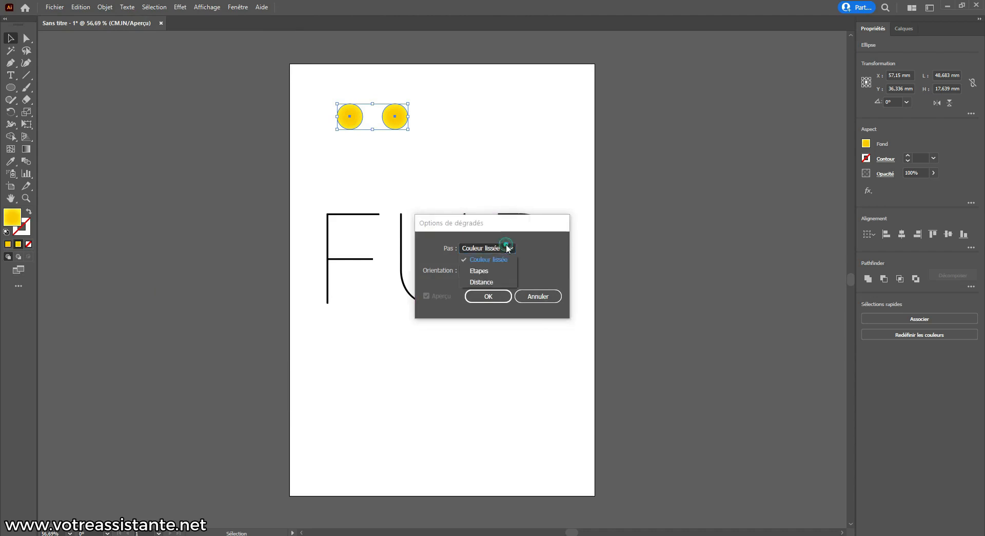
pyautogui.click(487, 271)
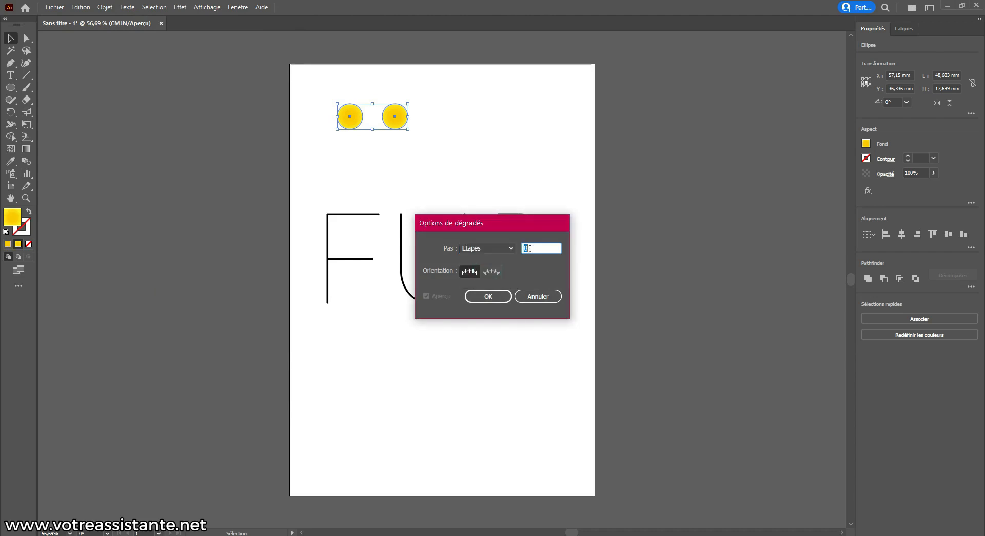
pyautogui.write('200')
pyautogui.click(488, 296)
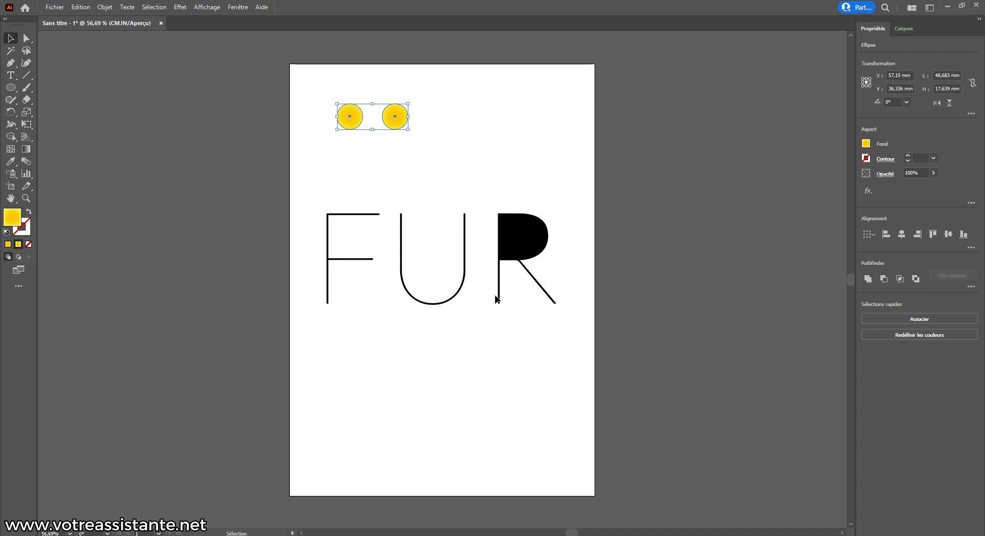
# Create a blend between the two circles and move it down about 1.4 mm
pyautogui.click(106, 8)
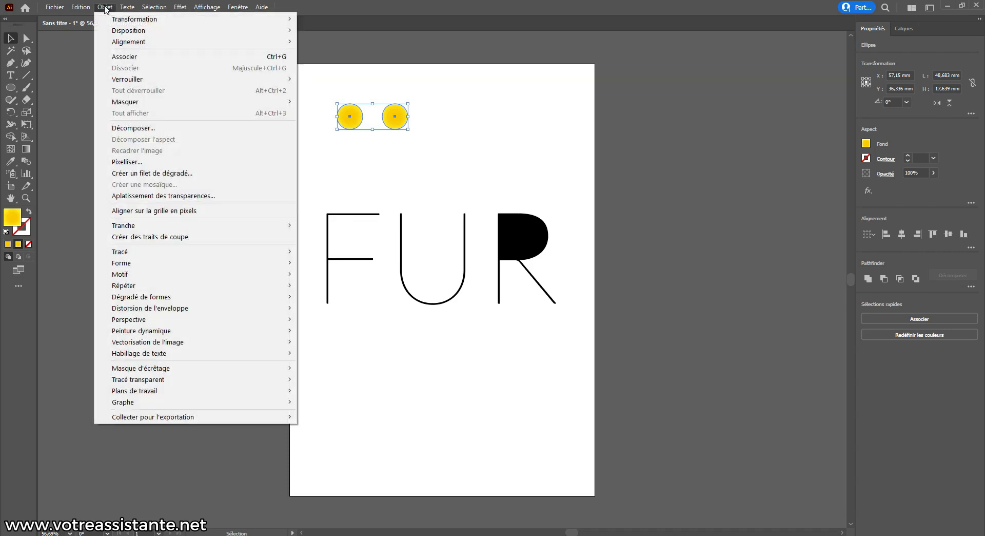
pyautogui.moveTo(237, 299)
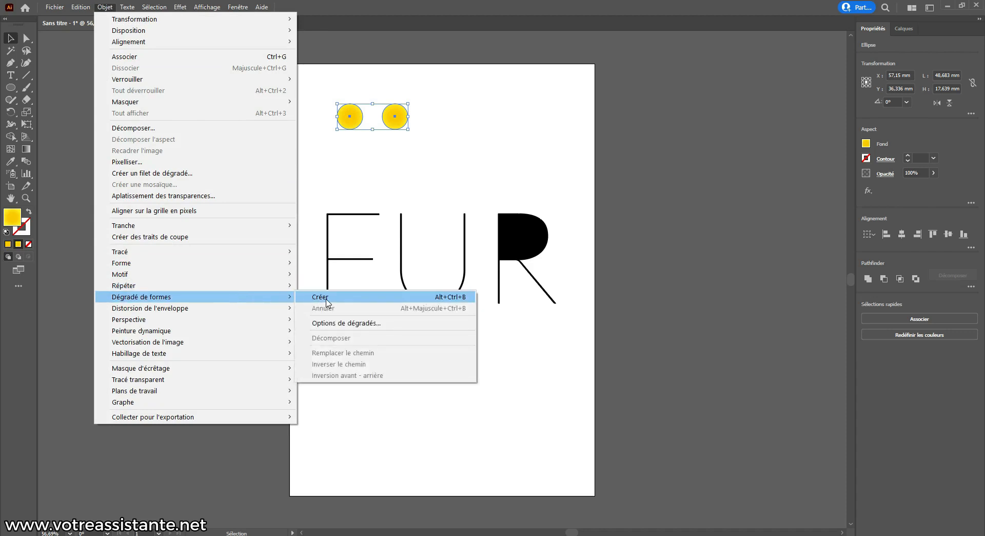
pyautogui.click(457, 300)
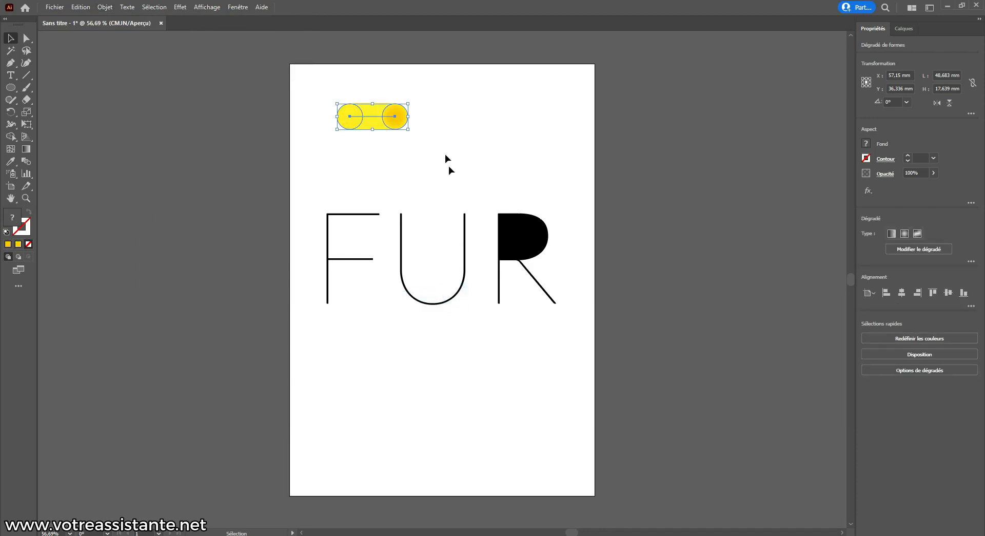
pyautogui.click(427, 147)
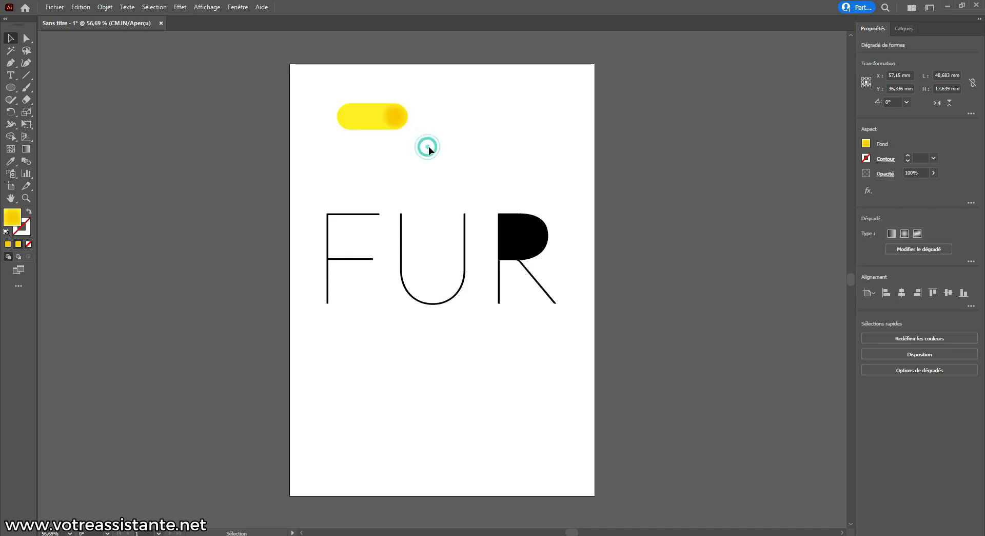
pyautogui.moveTo(378, 117); pyautogui.dragTo(400, 131)
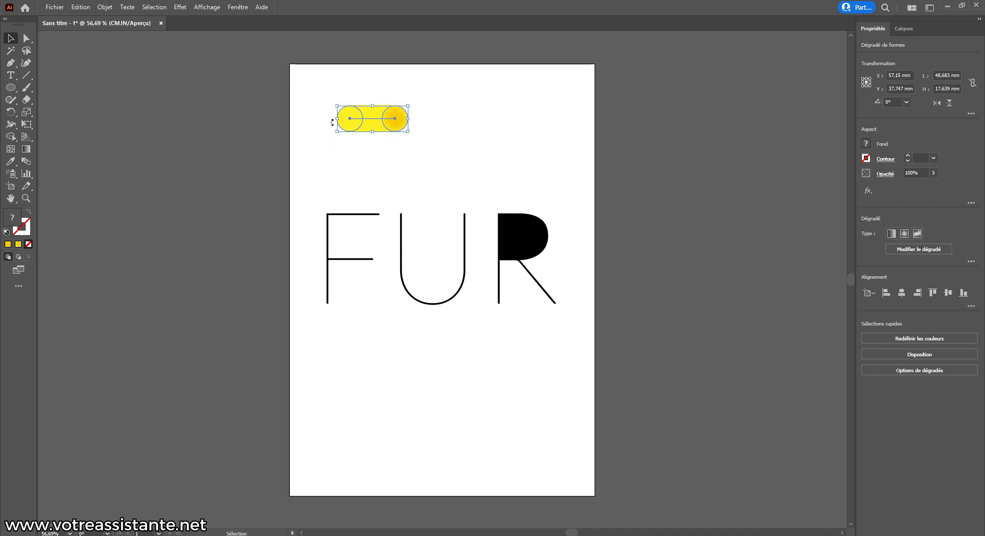
# Start the Esquisse distortion effect on the blend and try it at 34% relative size with a detail of 62/po
pyautogui.click(181, 8)
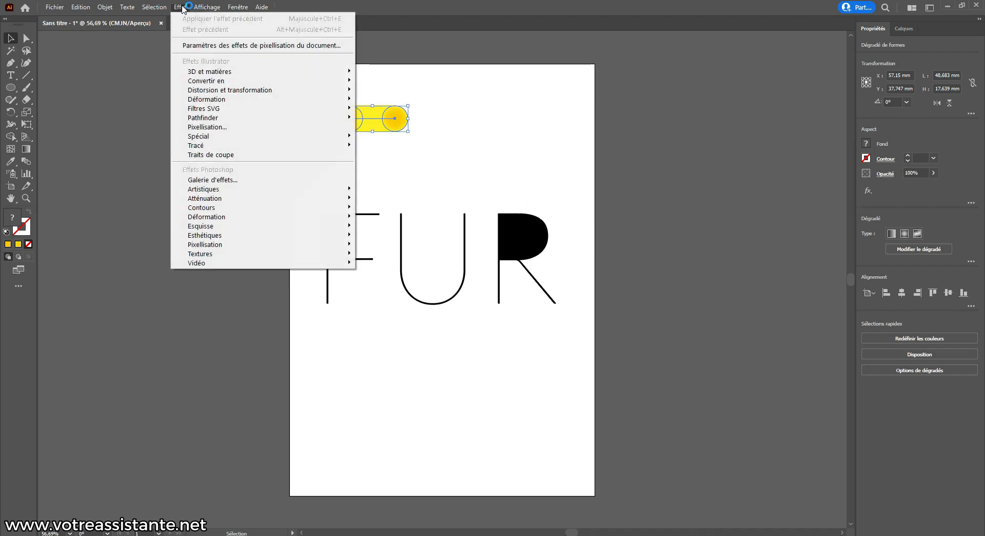
pyautogui.moveTo(280, 91)
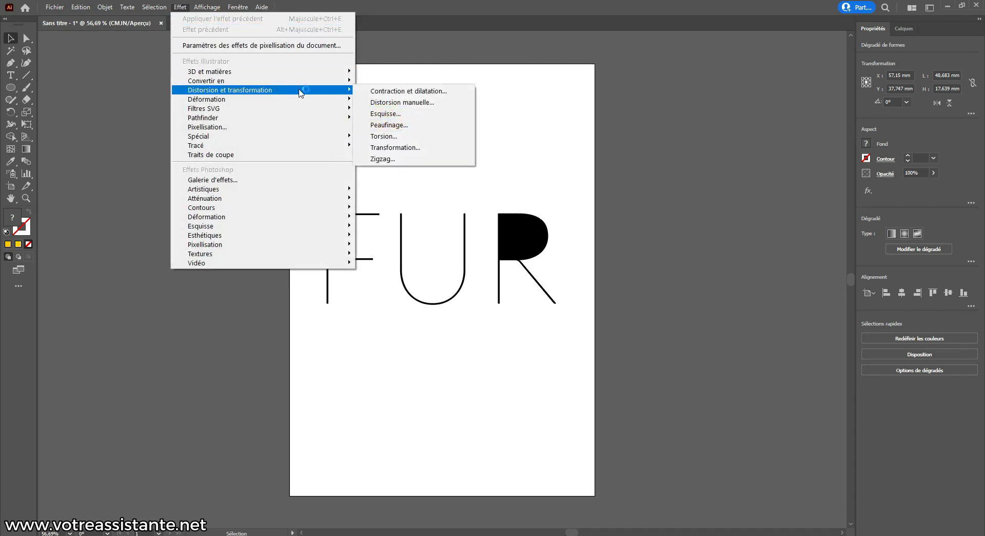
pyautogui.click(386, 114)
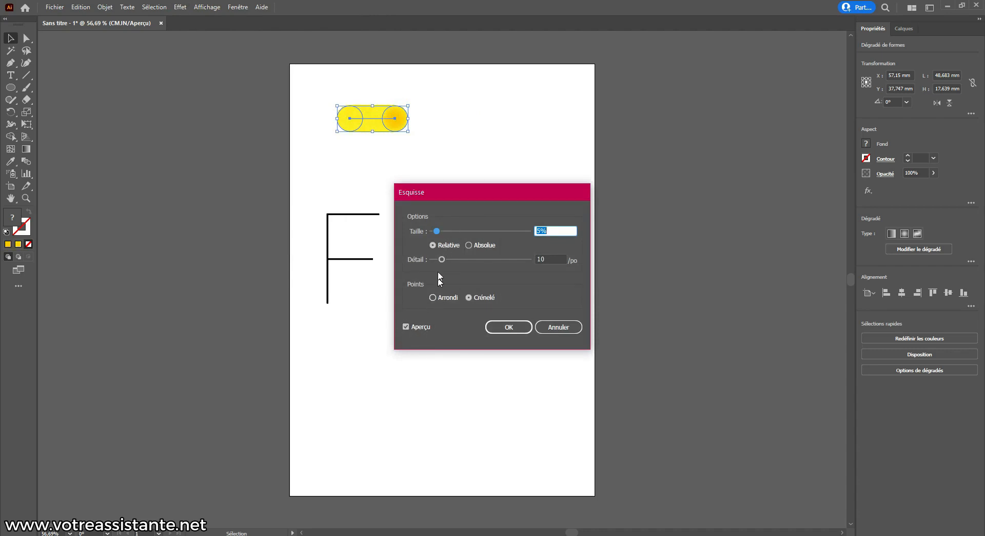
pyautogui.moveTo(437, 231)
pyautogui.mouseDown()
pyautogui.moveTo(494, 233)
pyautogui.moveTo(424, 223)
pyautogui.mouseUp()
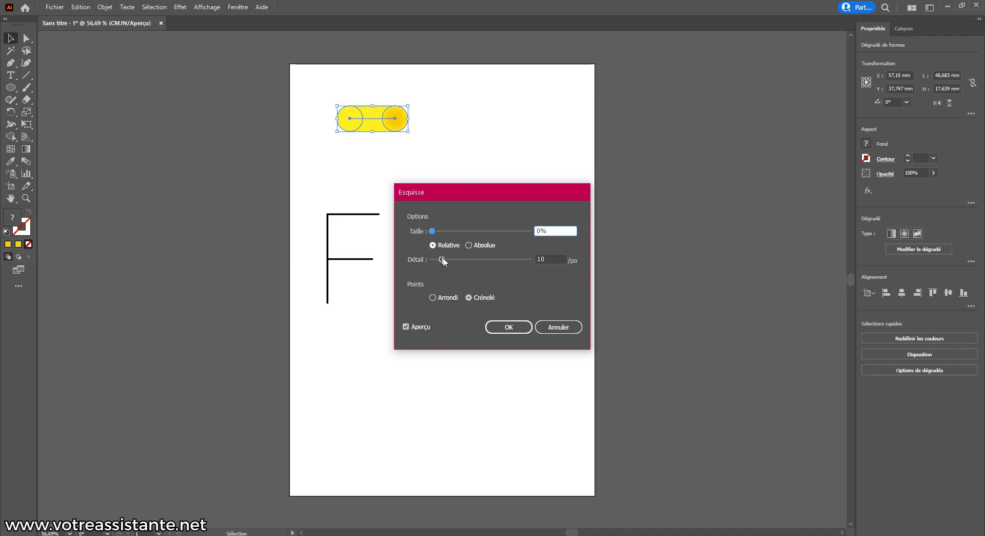
pyautogui.moveTo(441, 259)
pyautogui.mouseDown()
pyautogui.moveTo(495, 260)
pyautogui.moveTo(444, 257)
pyautogui.mouseUp()
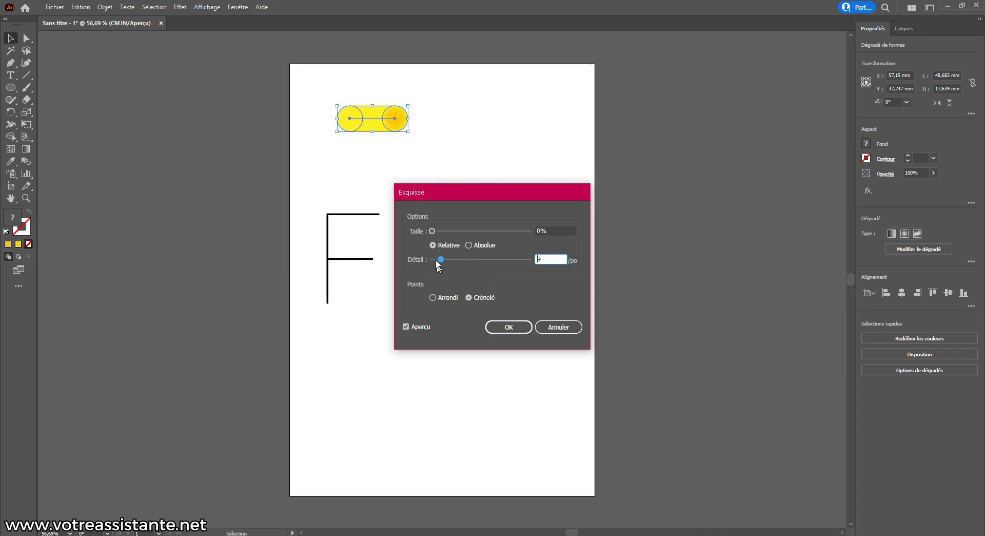
pyautogui.moveTo(432, 232); pyautogui.dragTo(514, 235)
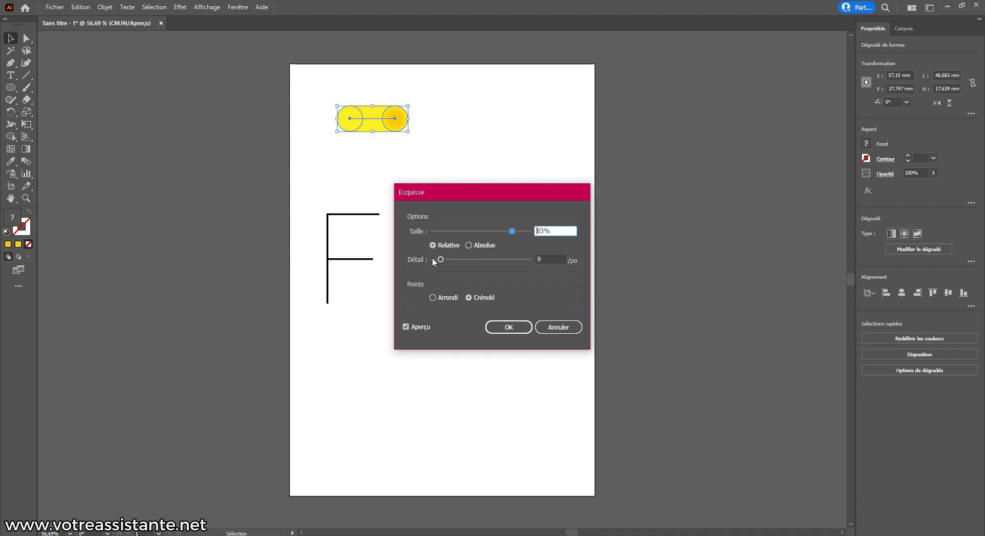
pyautogui.moveTo(453, 259); pyautogui.dragTo(477, 259)
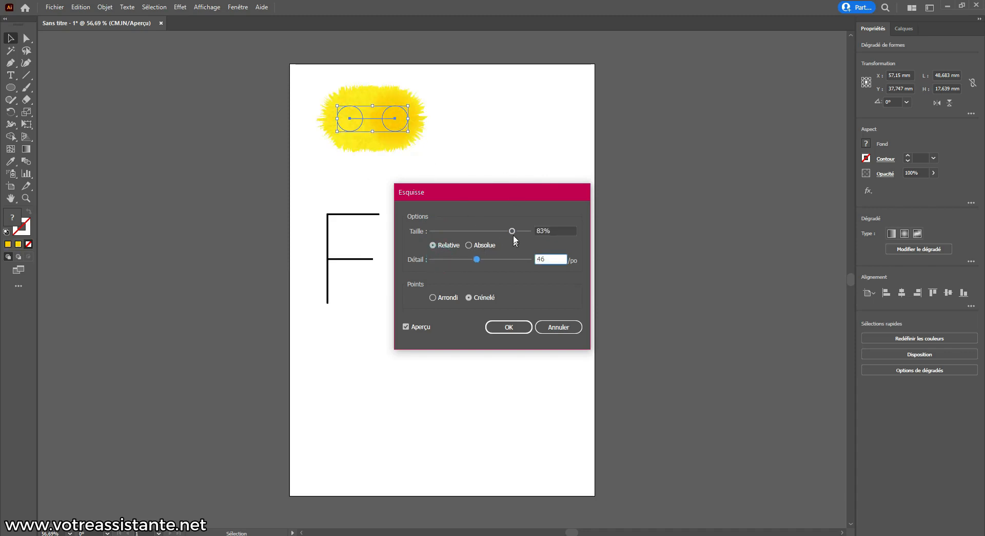
pyautogui.moveTo(512, 231)
pyautogui.mouseDown()
pyautogui.moveTo(467, 235)
pyautogui.moveTo(491, 260)
pyautogui.mouseUp()
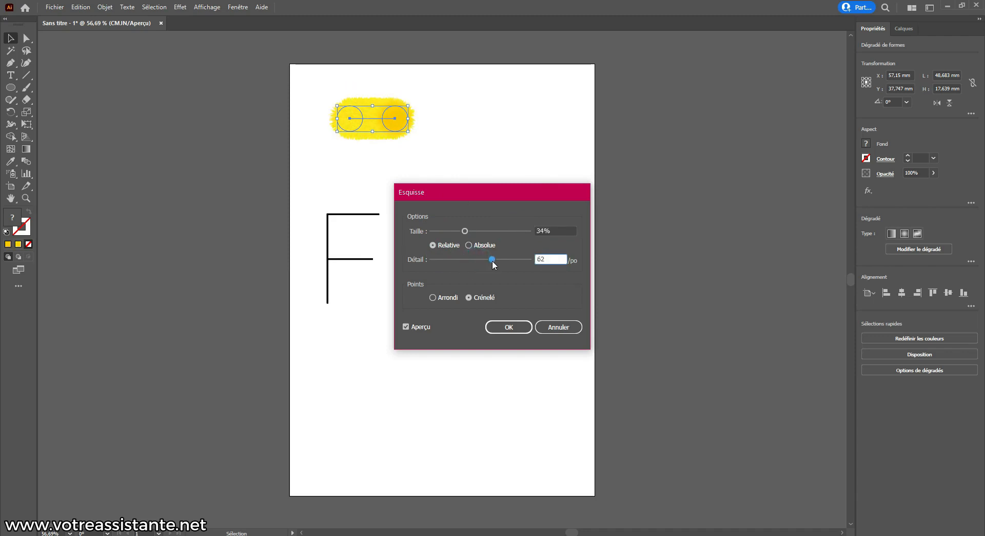
# Set the Esquisse size to 20% and the detail to 40/po, and apply the effect to the blend
pyautogui.doubleClick(545, 229)
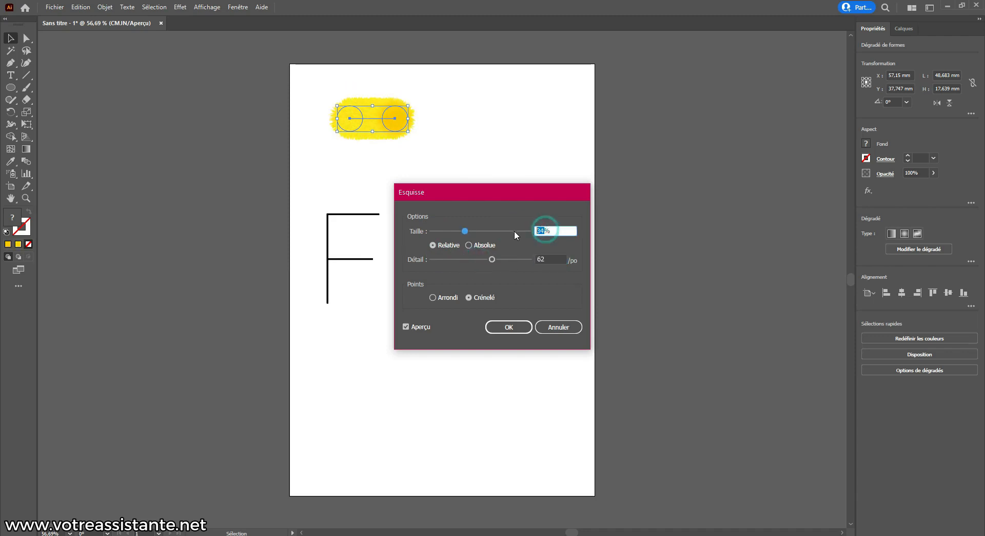
pyautogui.write('20')
pyautogui.doubleClick(550, 259)
pyautogui.write('40')
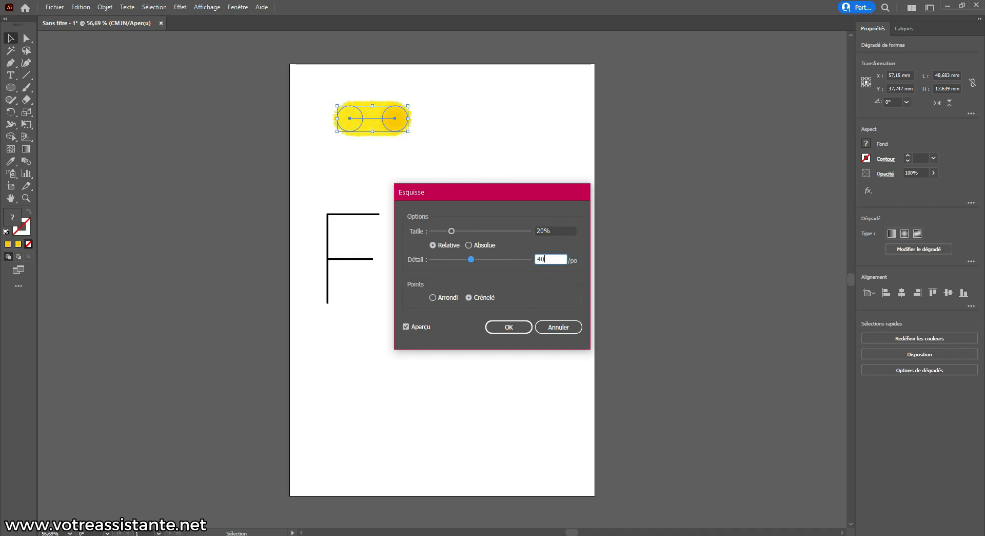
pyautogui.click(515, 329)
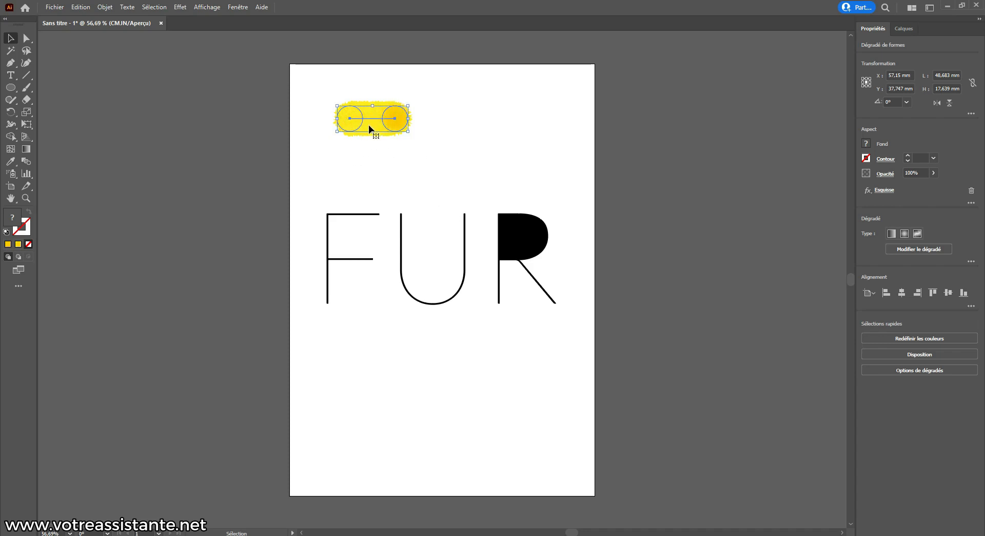
# Duplicate the roughened blend twice in a horizontal row above the letters, spaced about 65 mm apart
pyautogui.moveTo(371, 129); pyautogui.dragTo(560, 128)
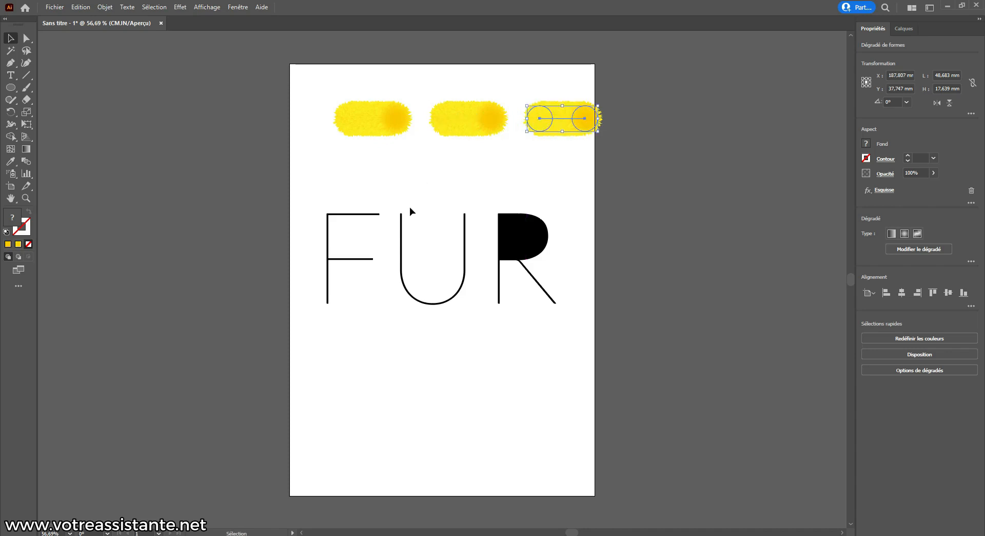
# Replace the path of the first roughened blend with the outlined letter F
pyautogui.click(367, 125)
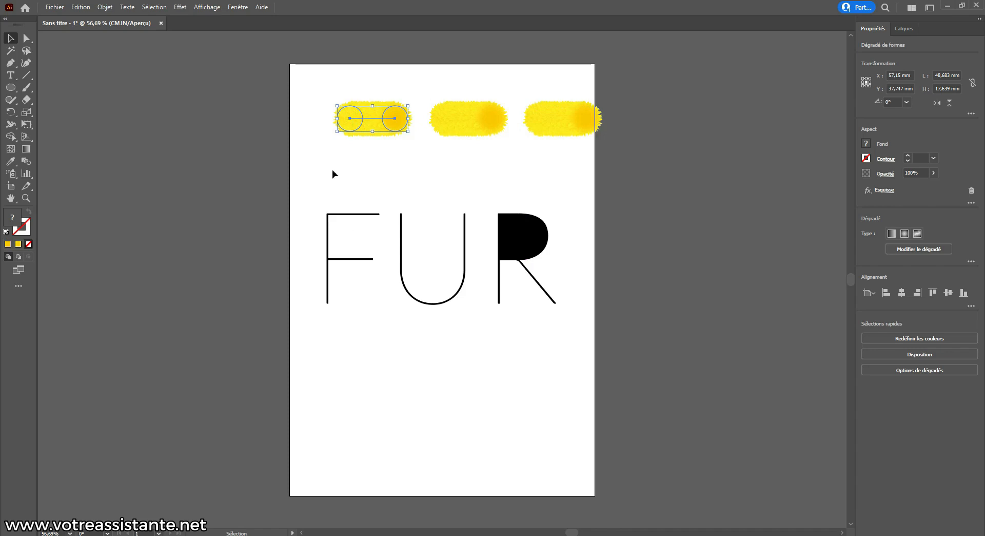
pyautogui.moveTo(309, 88); pyautogui.dragTo(371, 362)
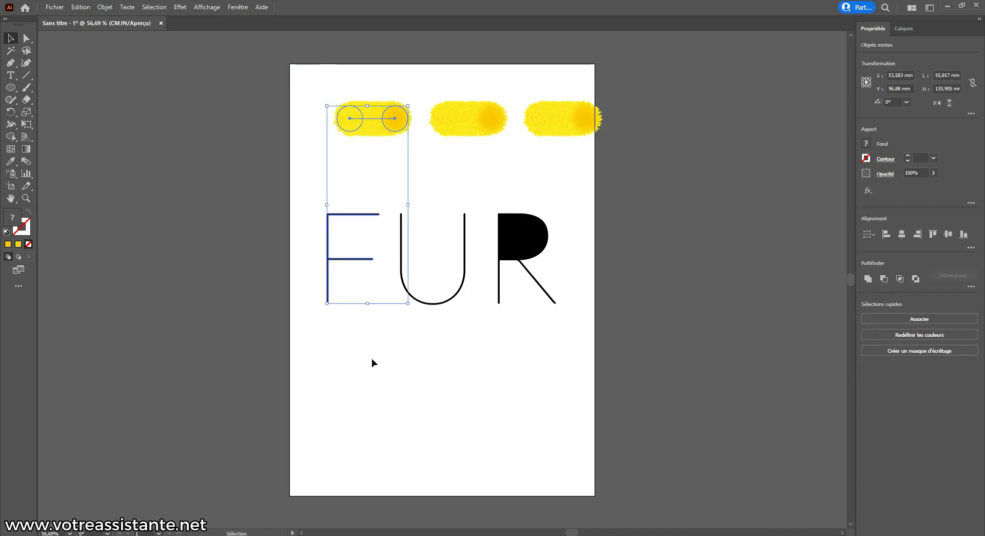
pyautogui.click(309, 122)
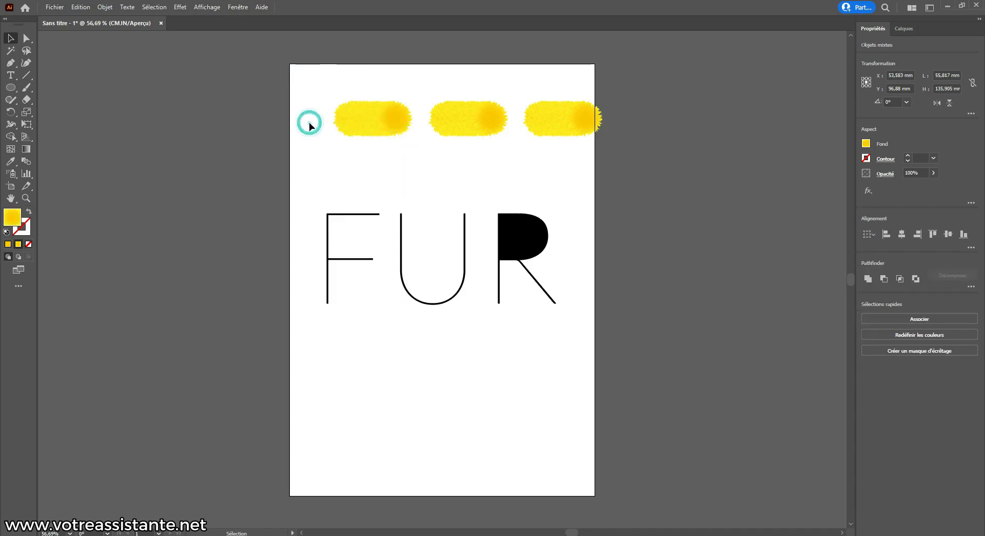
pyautogui.click(373, 122)
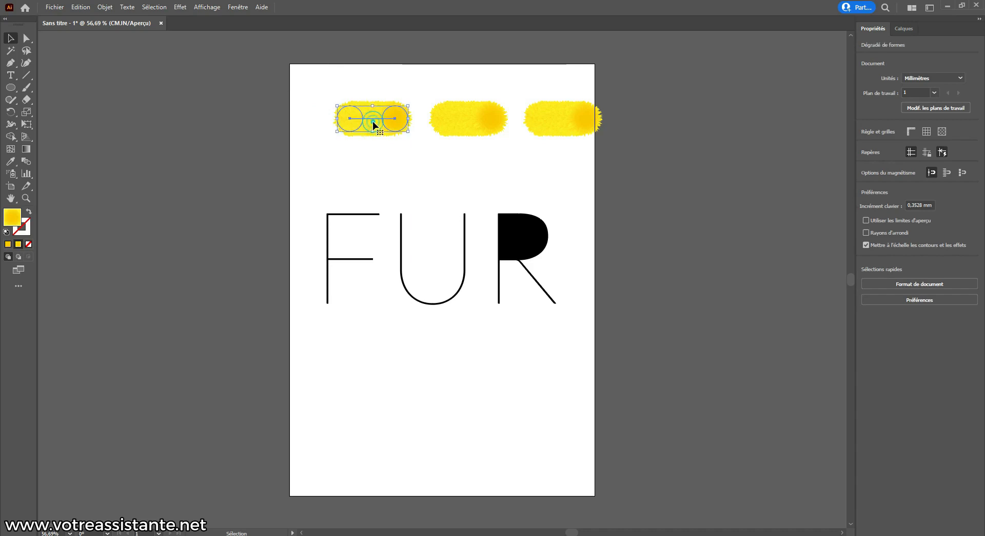
pyautogui.keyDown('shift'); pyautogui.click(370, 214); pyautogui.keyUp('shift')
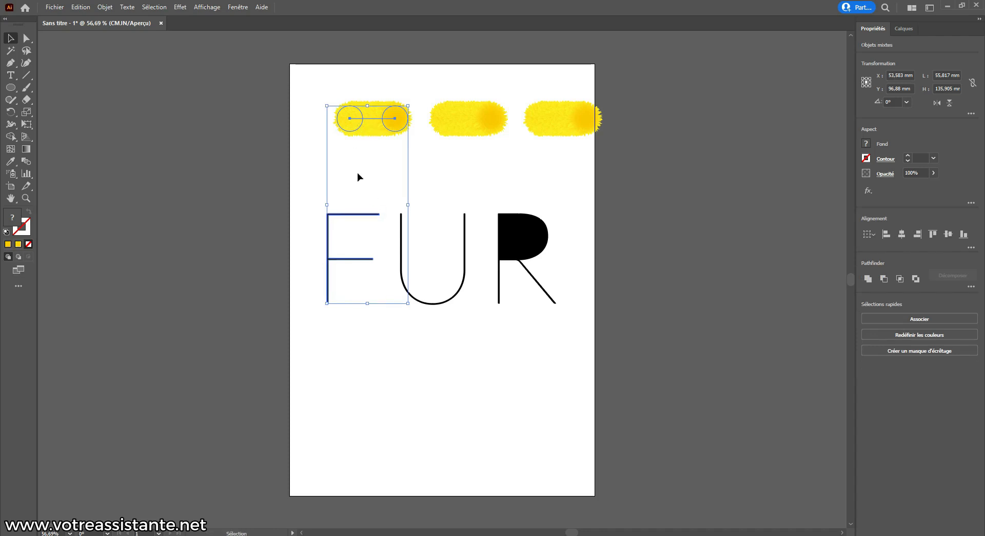
pyautogui.click(105, 7)
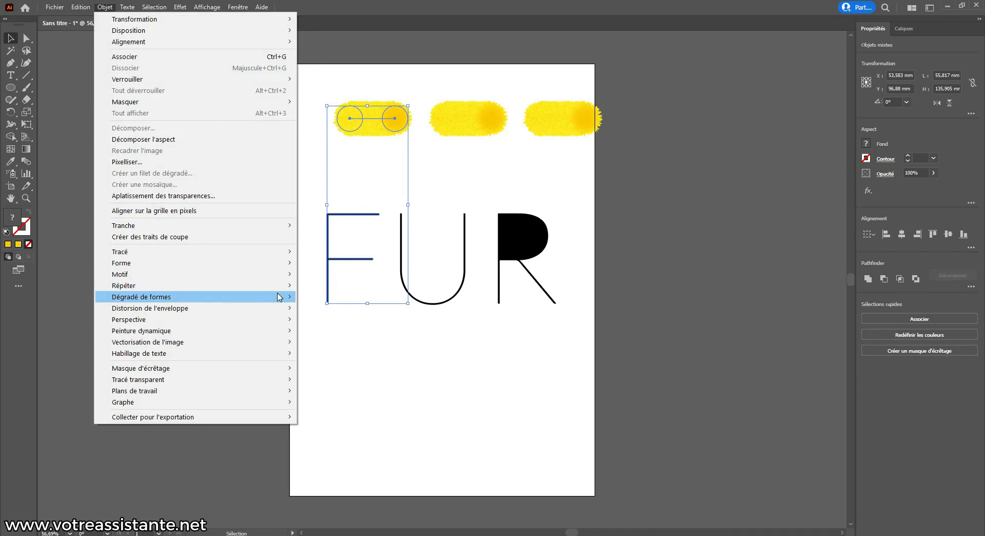
pyautogui.moveTo(278, 297)
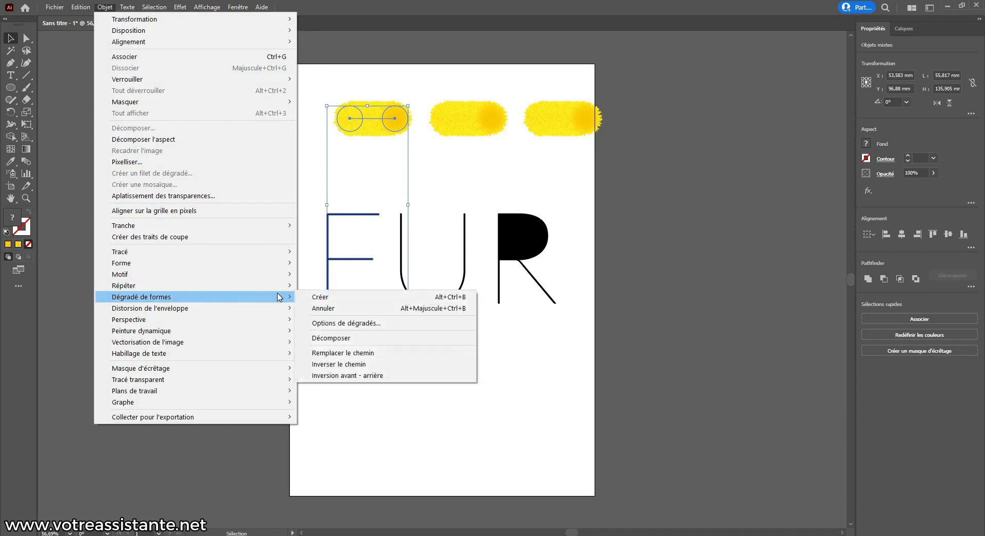
pyautogui.click(347, 353)
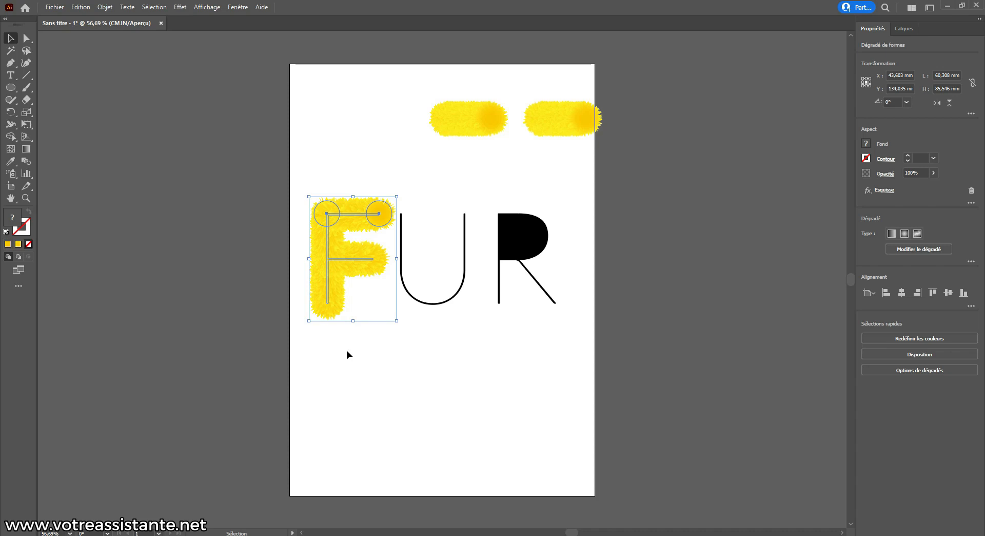
# Replace the path of the second roughened blend with the outlined letter U
pyautogui.moveTo(437, 79); pyautogui.dragTo(472, 320)
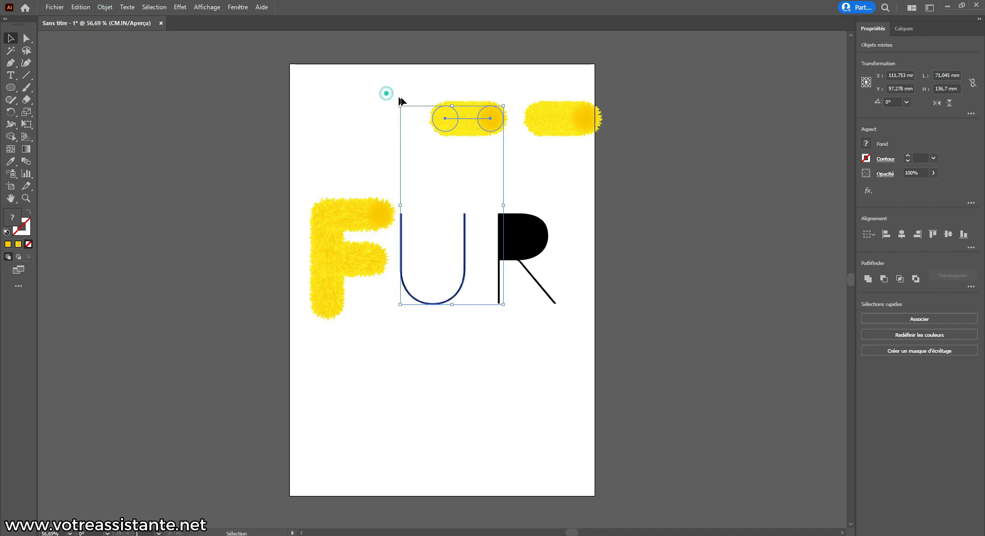
pyautogui.moveTo(418, 92); pyautogui.dragTo(516, 323)
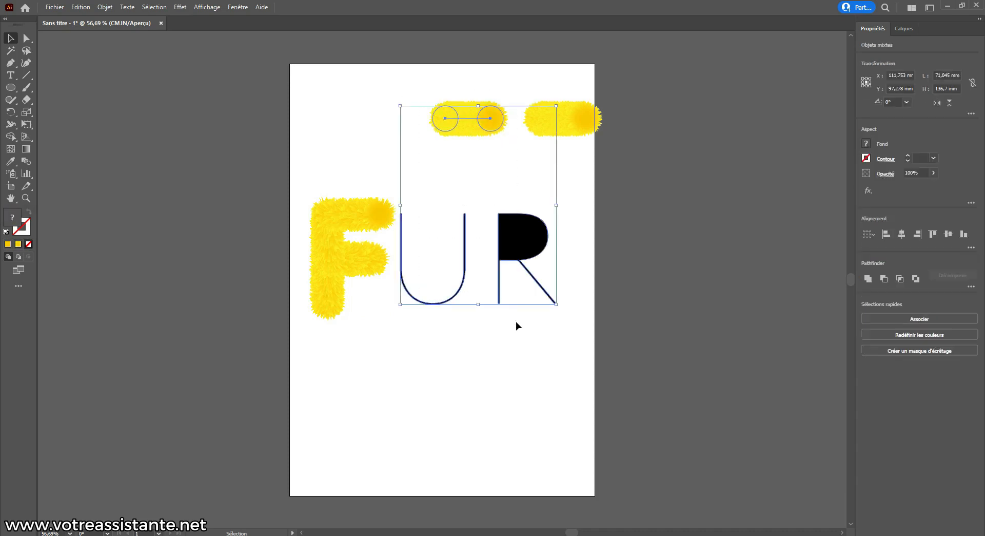
pyautogui.click(369, 119)
pyautogui.moveTo(420, 88); pyautogui.dragTo(457, 367)
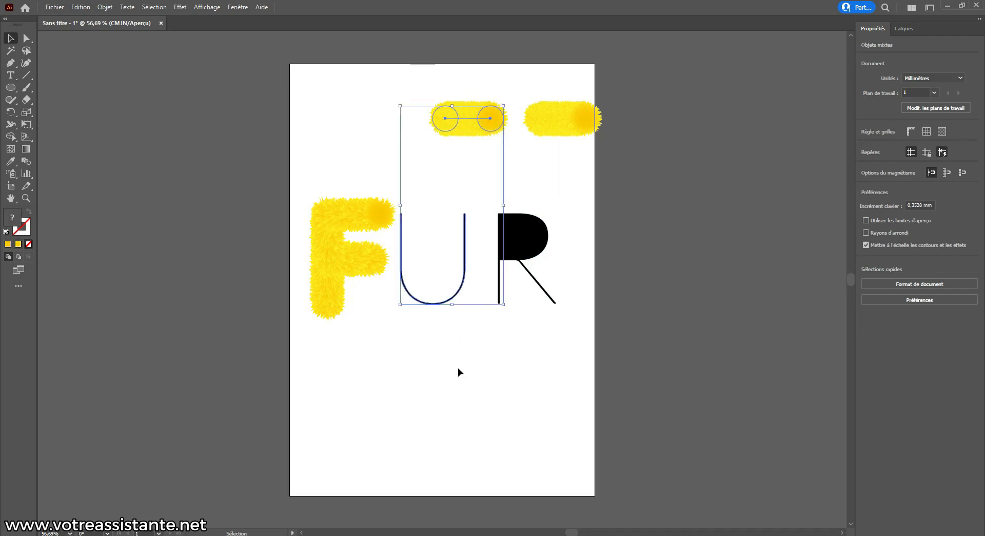
pyautogui.click(103, 6)
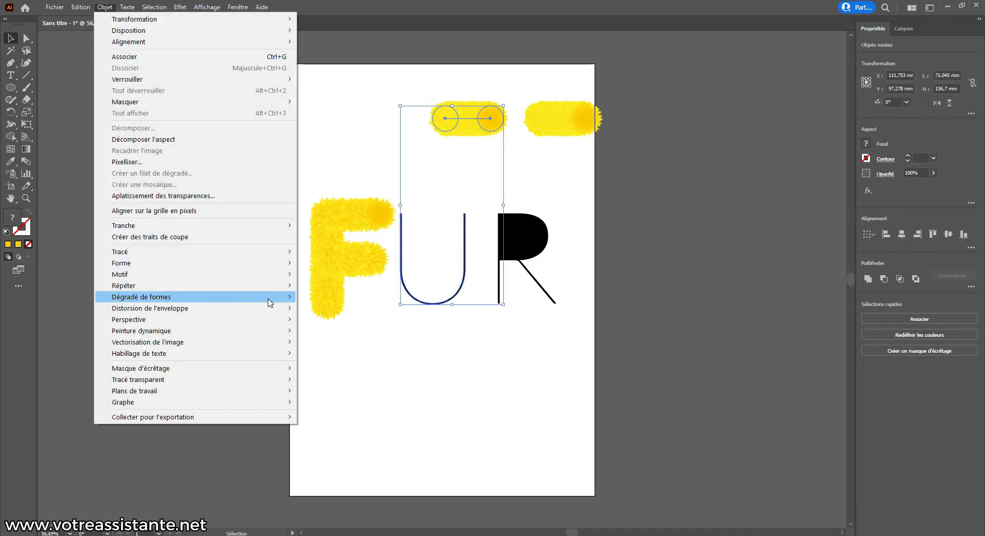
pyautogui.moveTo(271, 303)
pyautogui.click(369, 353)
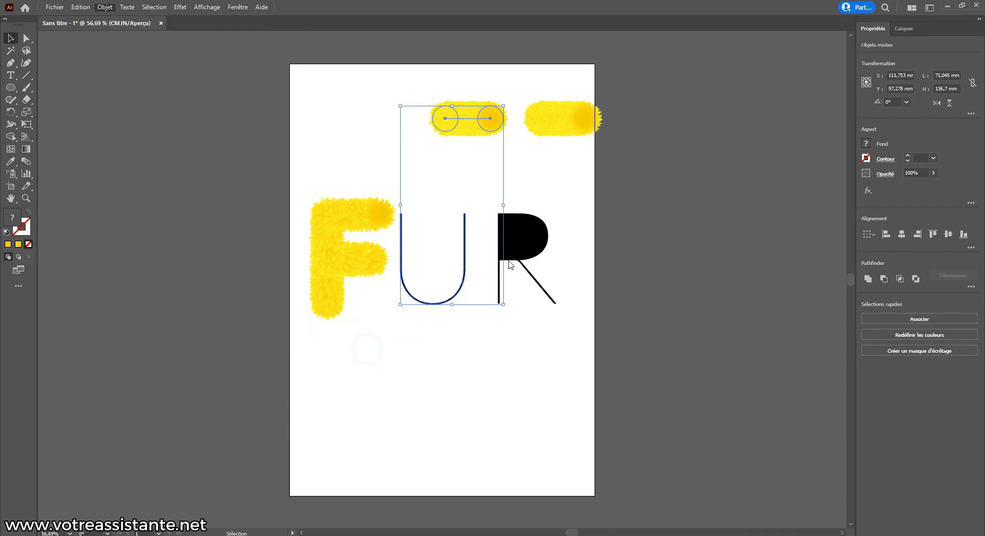
# Replace the path of the last roughened blend with the outlined letter R and clear the selection
pyautogui.moveTo(524, 67); pyautogui.dragTo(571, 343)
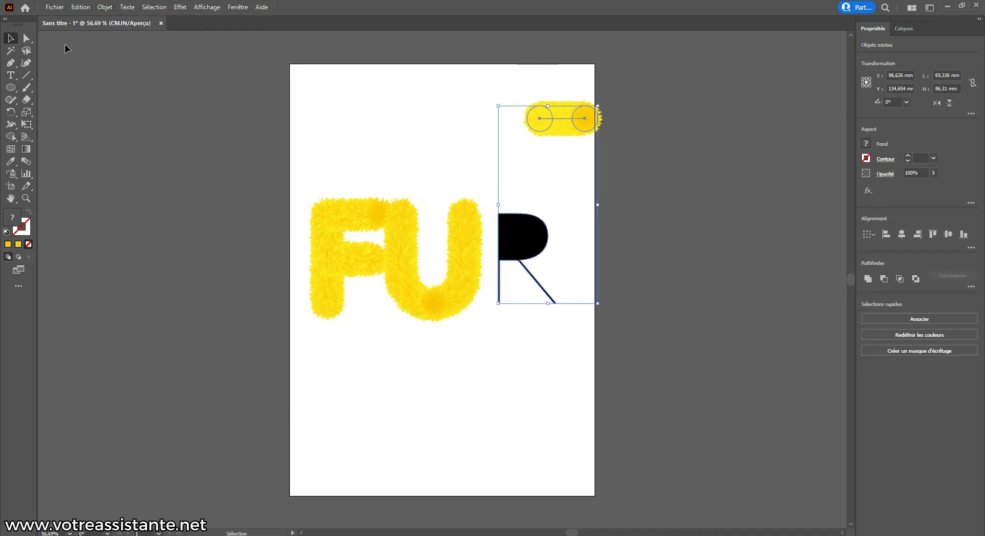
pyautogui.click(99, 7)
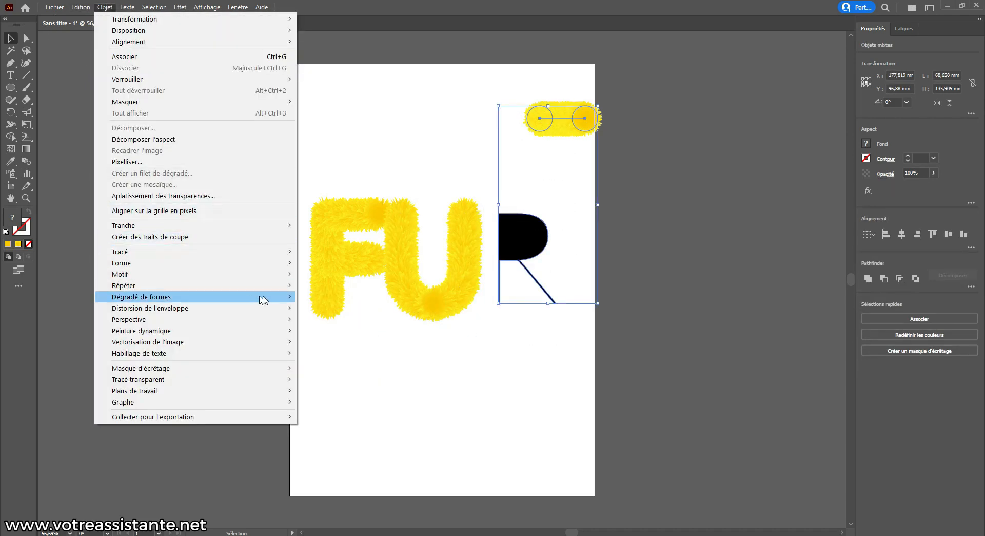
pyautogui.moveTo(264, 298)
pyautogui.click(358, 353)
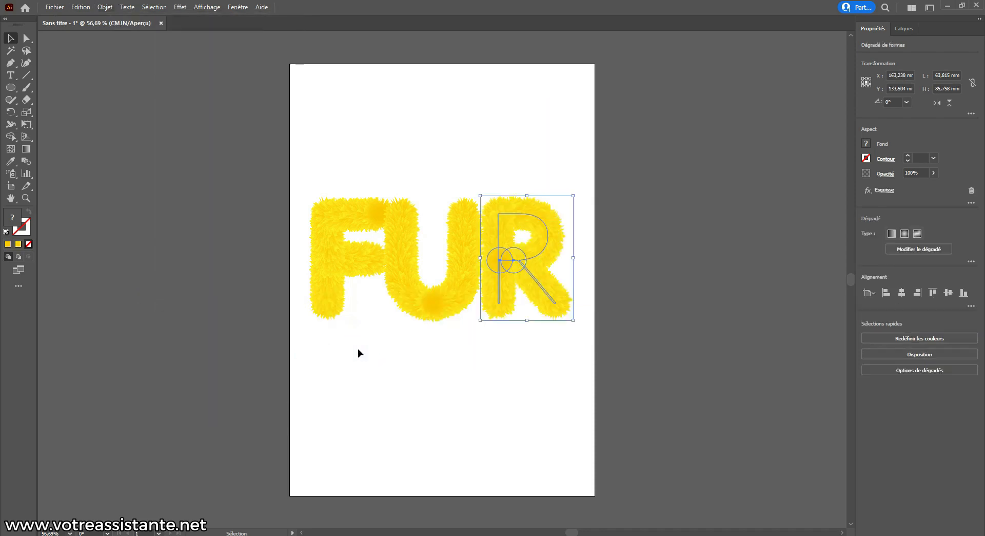
pyautogui.click(520, 382)
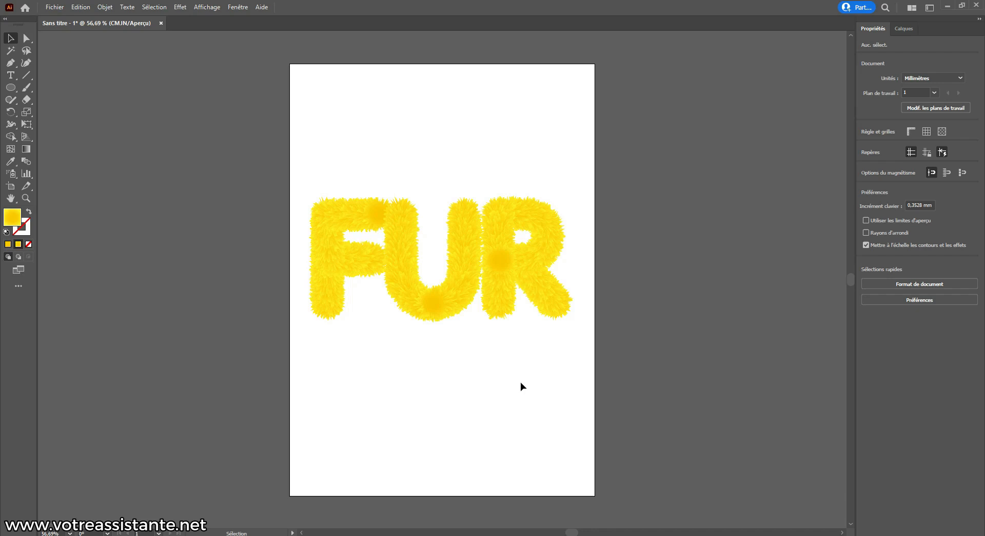
# Draw a gradient-filled circle about 22.9 mm in diameter above the furry letter F
pyautogui.click(11, 88)
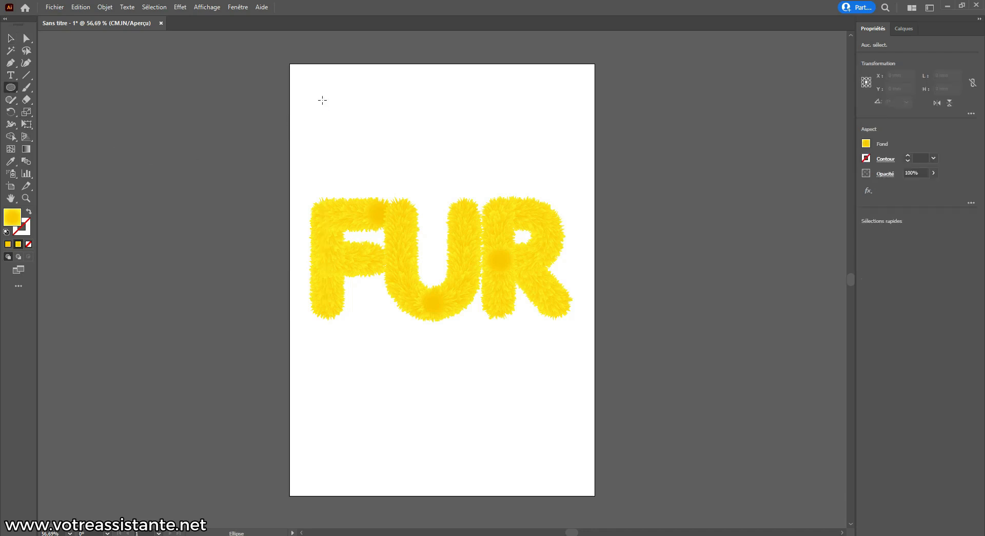
pyautogui.moveTo(323, 100); pyautogui.dragTo(356, 128)
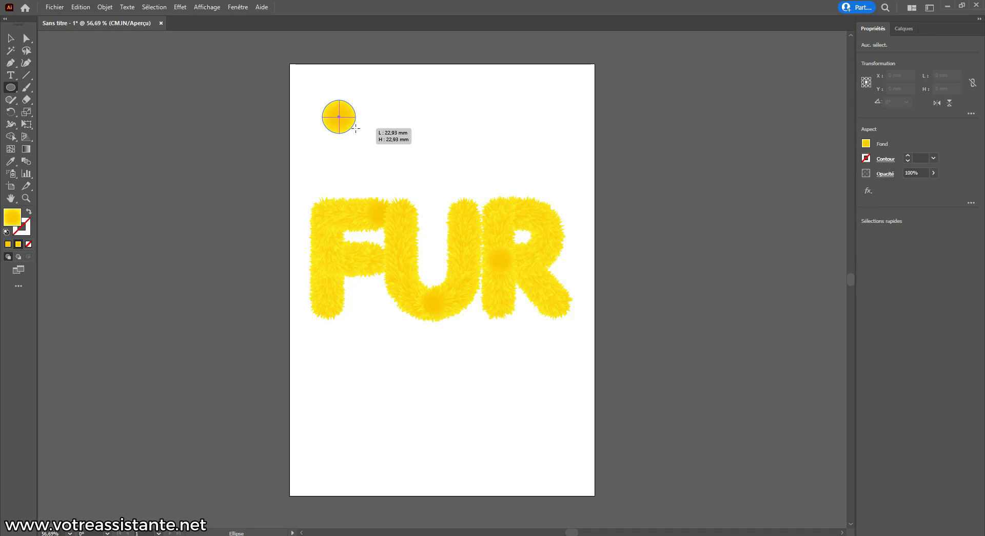
pyautogui.moveTo(356, 129); pyautogui.dragTo(356, 128)
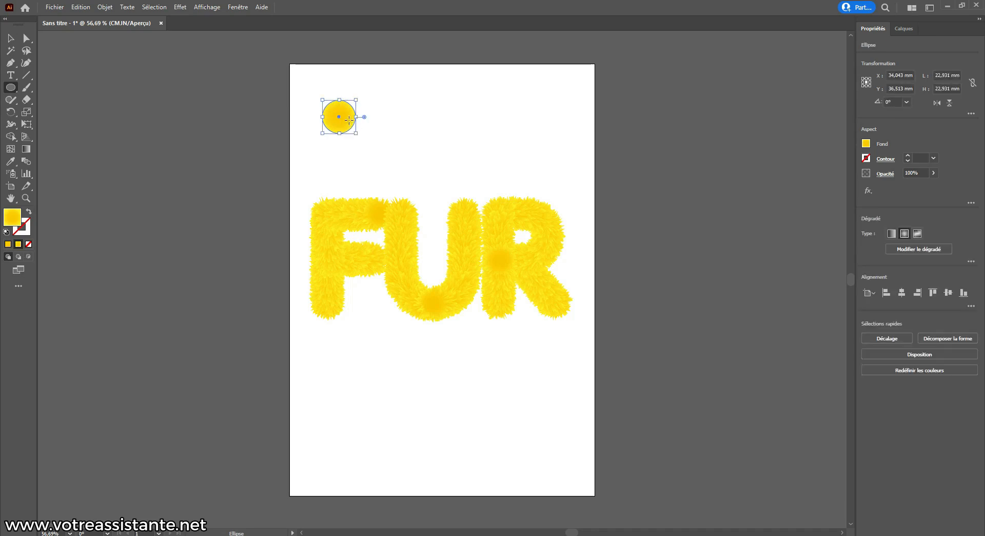
# Duplicate the circle beside the original, shrink the copy around its center to about 11.6 mm, and deselect it
pyautogui.click(11, 39)
pyautogui.moveTo(341, 131); pyautogui.dragTo(383, 128)
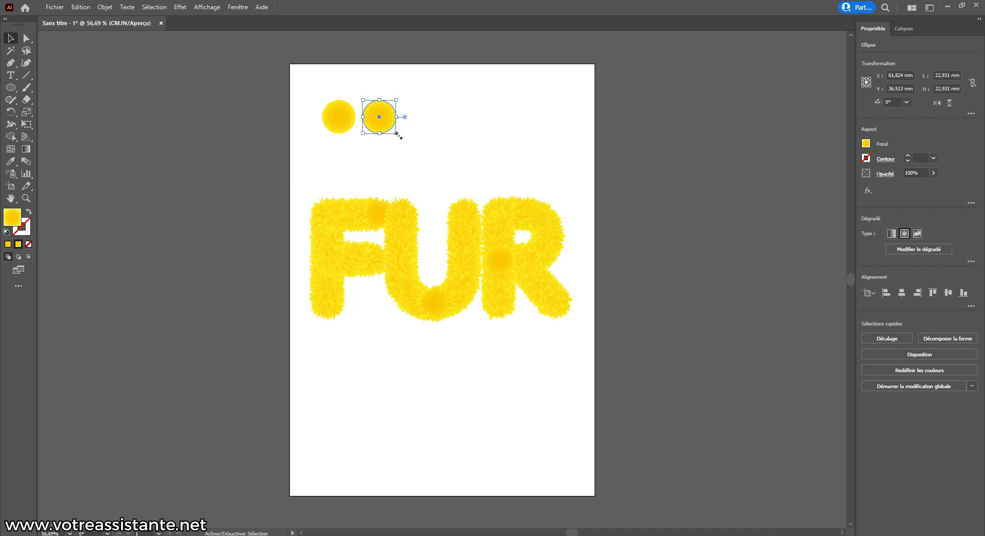
pyautogui.moveTo(398, 136)
pyautogui.mouseDown()
pyautogui.moveTo(388, 124)
pyautogui.moveTo(411, 164)
pyautogui.moveTo(393, 125)
pyautogui.mouseUp()
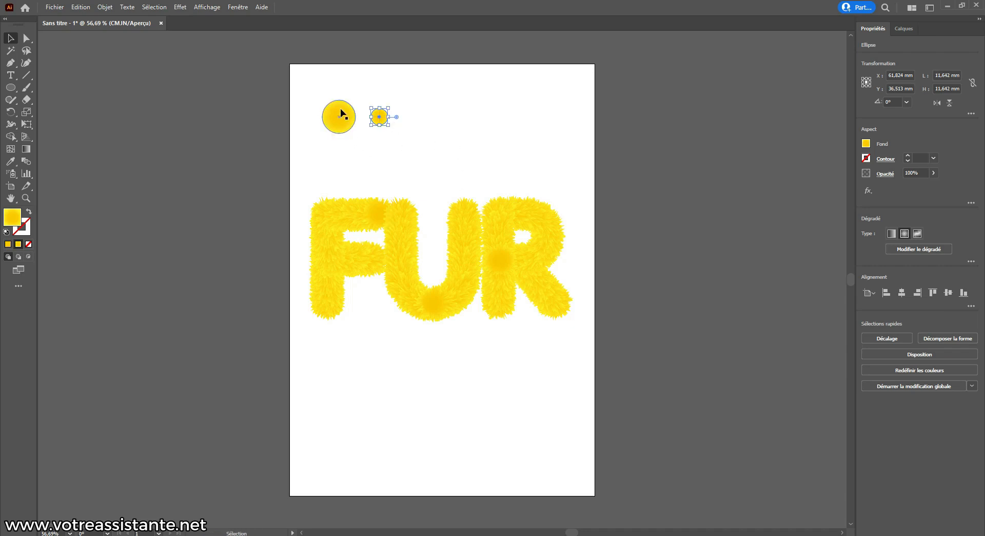
pyautogui.click(406, 139)
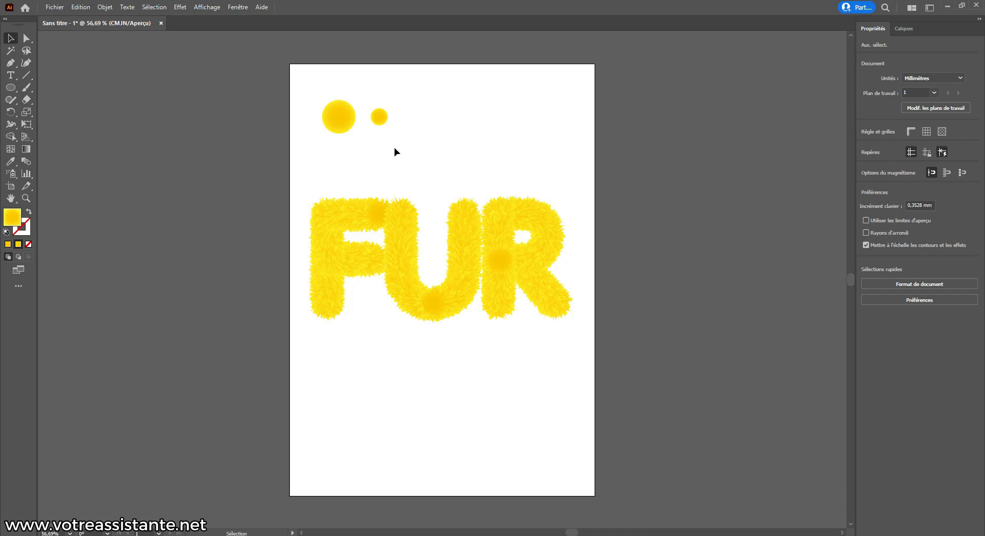
# Replace the large circle's gradient with a solid fill, switch the colour model to RGB, and set the fill to E7285C
pyautogui.click(342, 128)
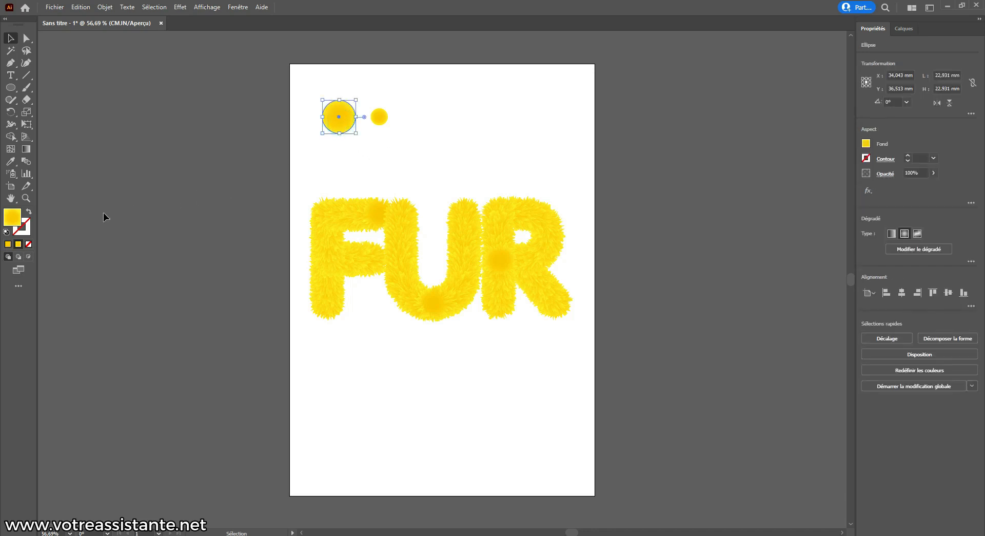
pyautogui.click(7, 245)
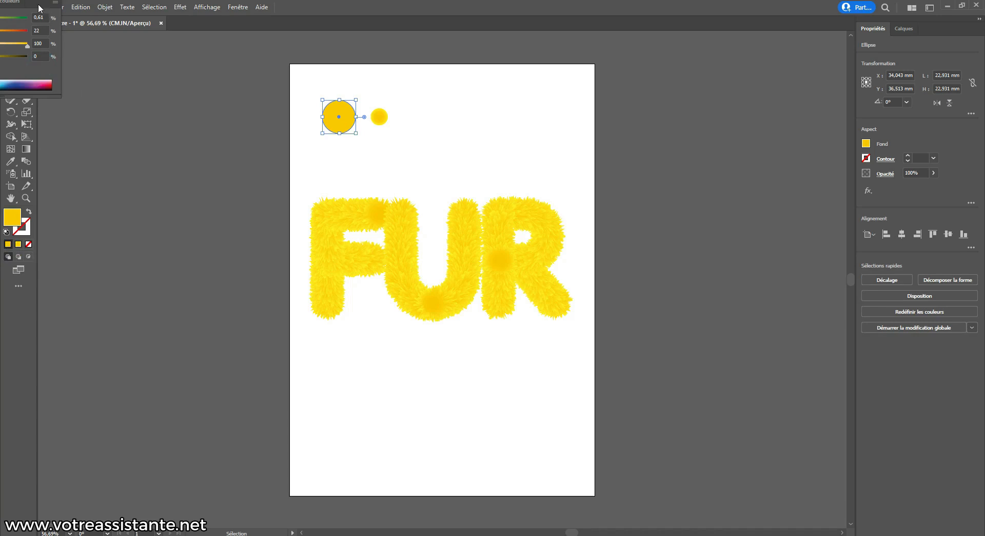
pyautogui.moveTo(39, 6); pyautogui.dragTo(422, 174)
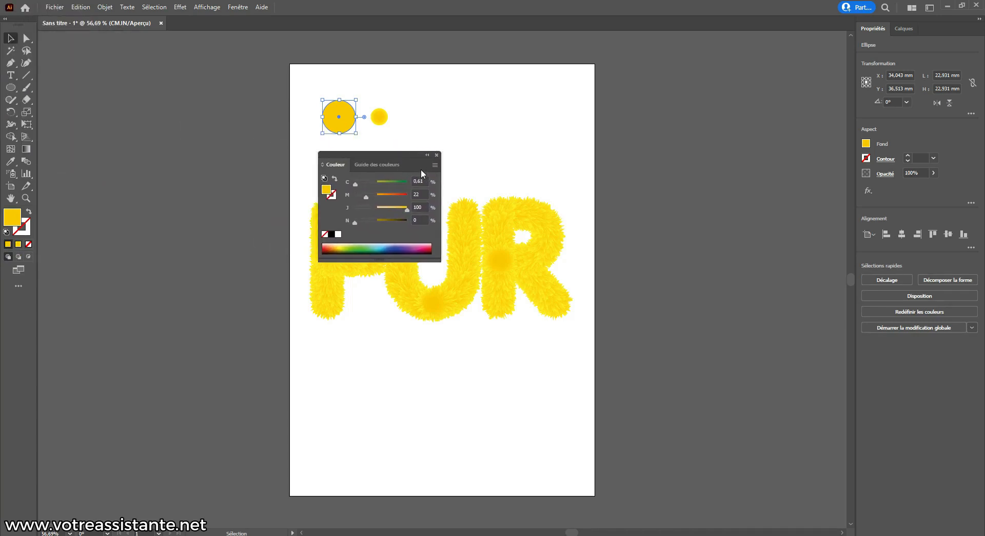
pyautogui.click(435, 164)
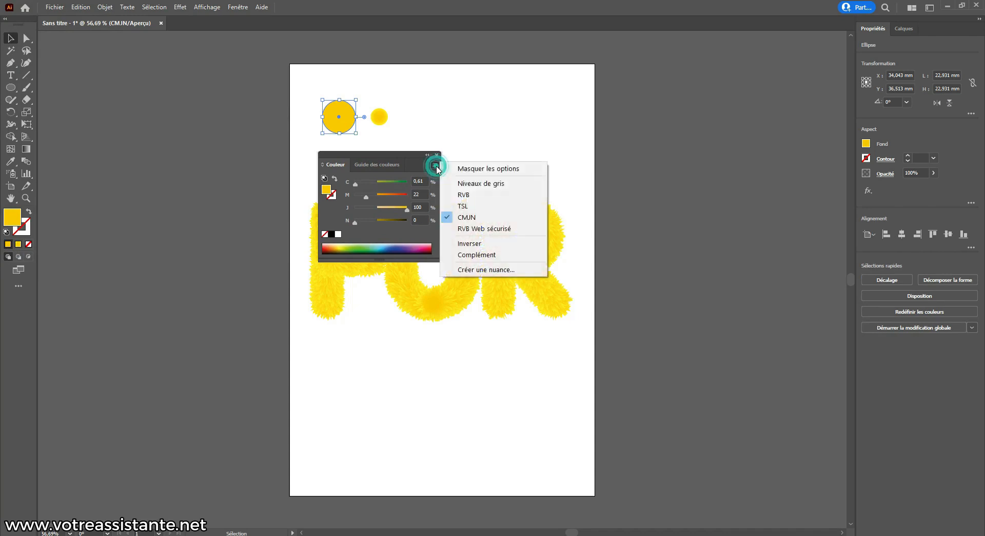
pyautogui.click(458, 194)
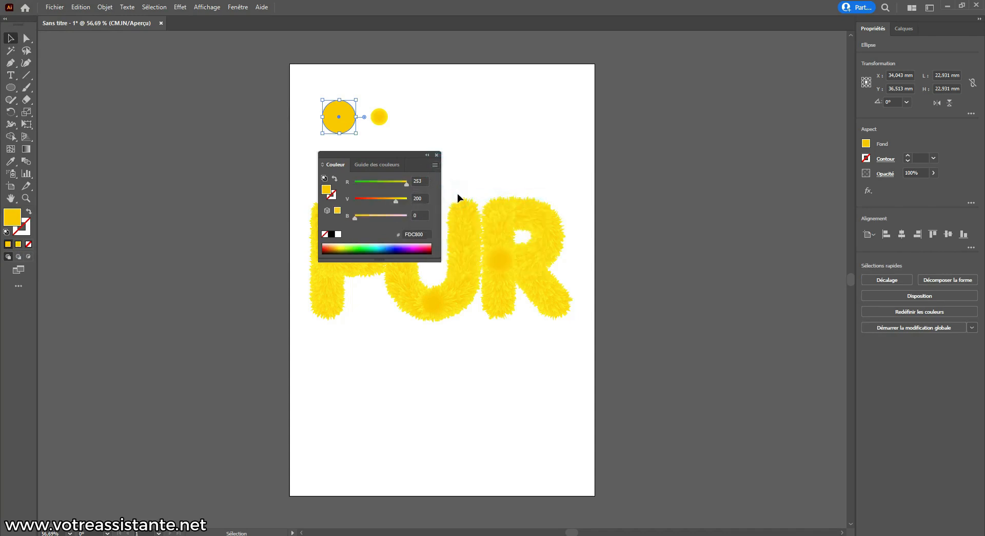
pyautogui.click(420, 234)
pyautogui.write('E7285C')
pyautogui.press('Return')
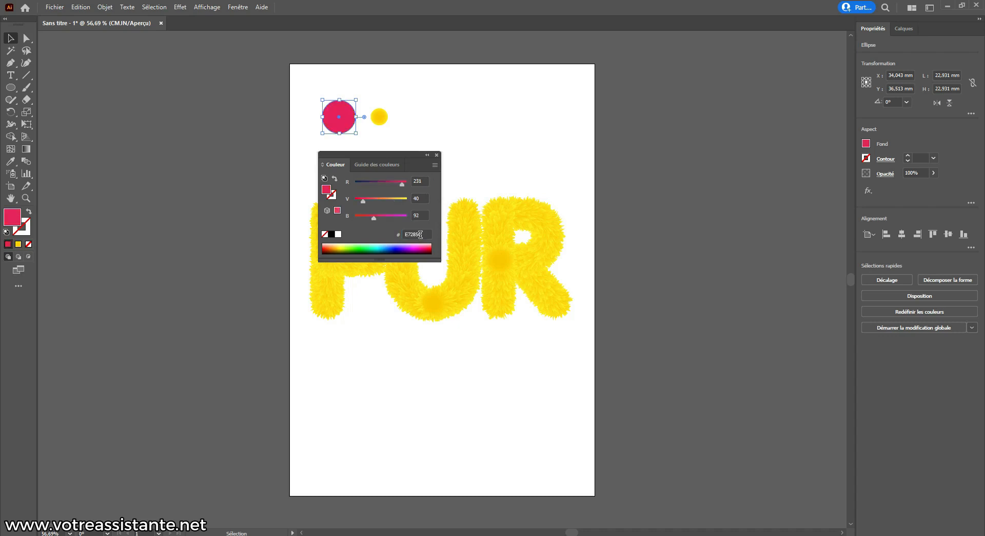
# Give the small circle a solid 962886 fill and close the colour settings
pyautogui.click(381, 117)
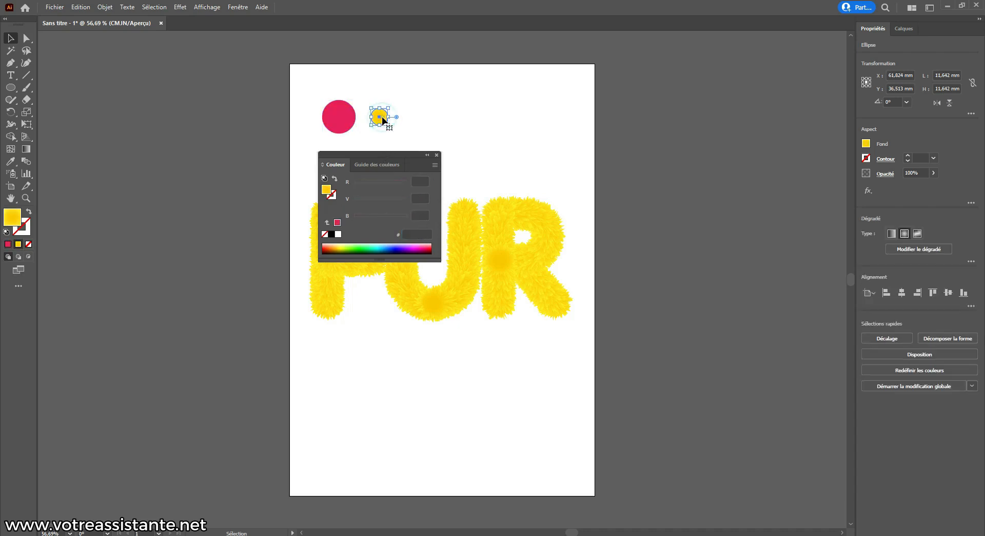
pyautogui.click(8, 245)
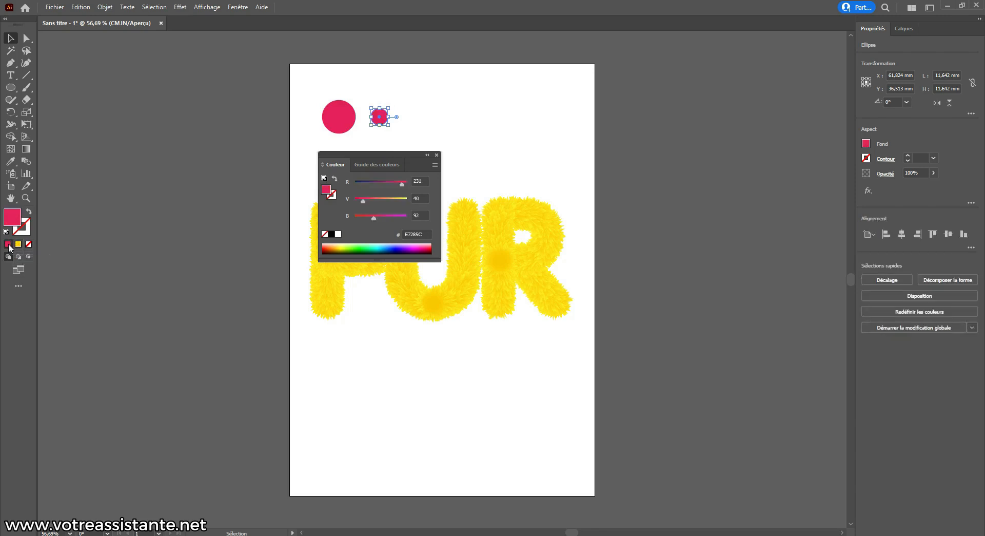
pyautogui.click(413, 234)
pyautogui.write('962886')
pyautogui.press('Return')
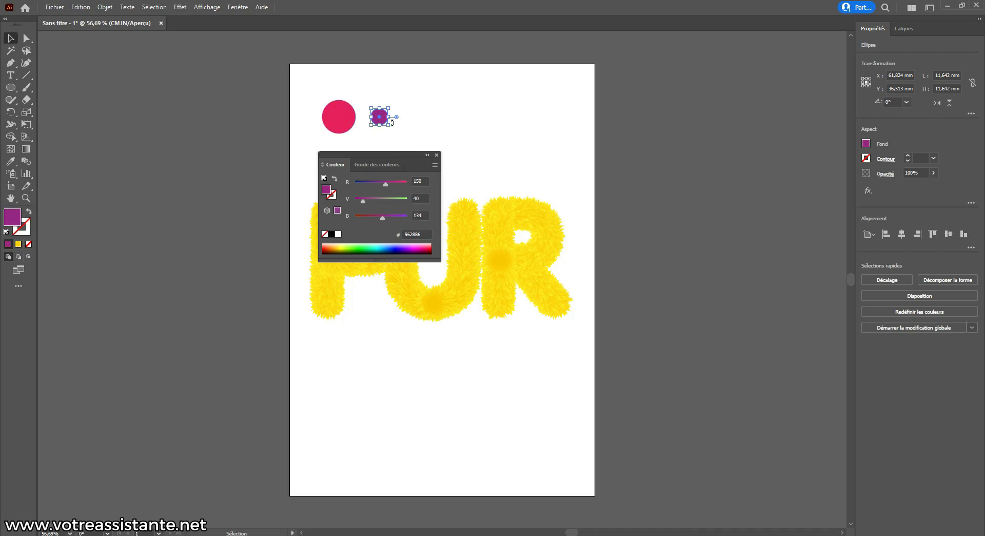
pyautogui.click(436, 156)
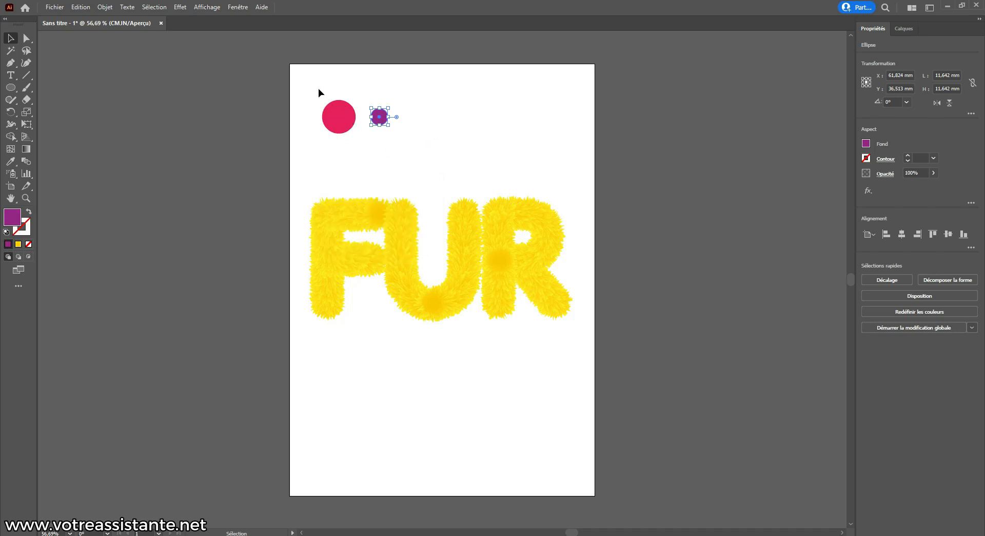
# Blend the pink and purple circles together and apply the last-used Roughen (Esquisse) effect to the blend
pyautogui.moveTo(318, 92); pyautogui.dragTo(414, 151)
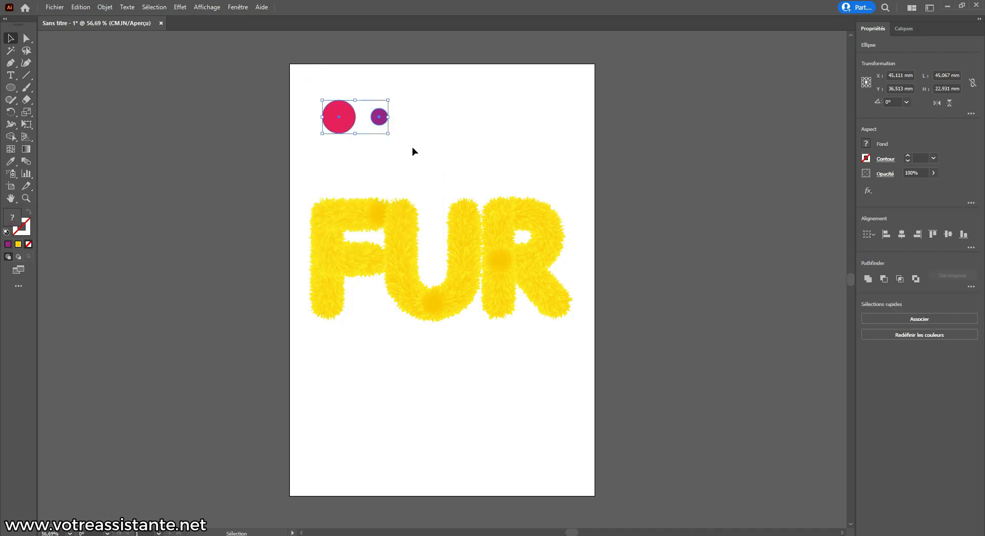
pyautogui.click(106, 7)
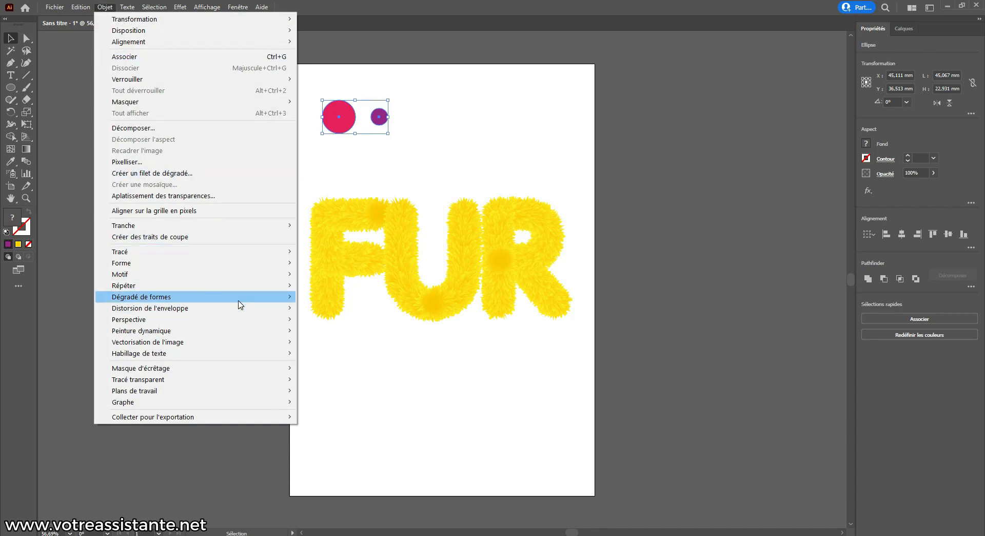
pyautogui.click(314, 298)
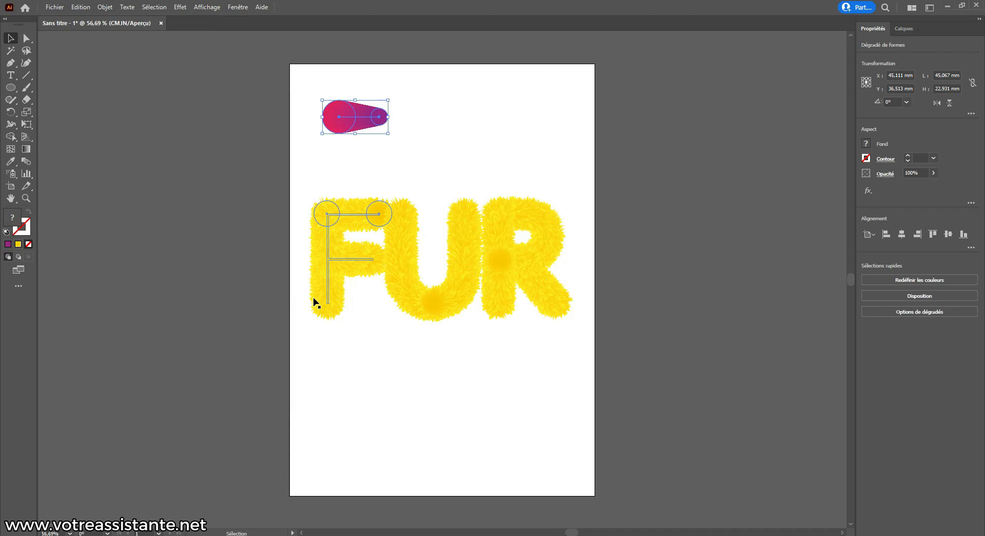
pyautogui.click(180, 7)
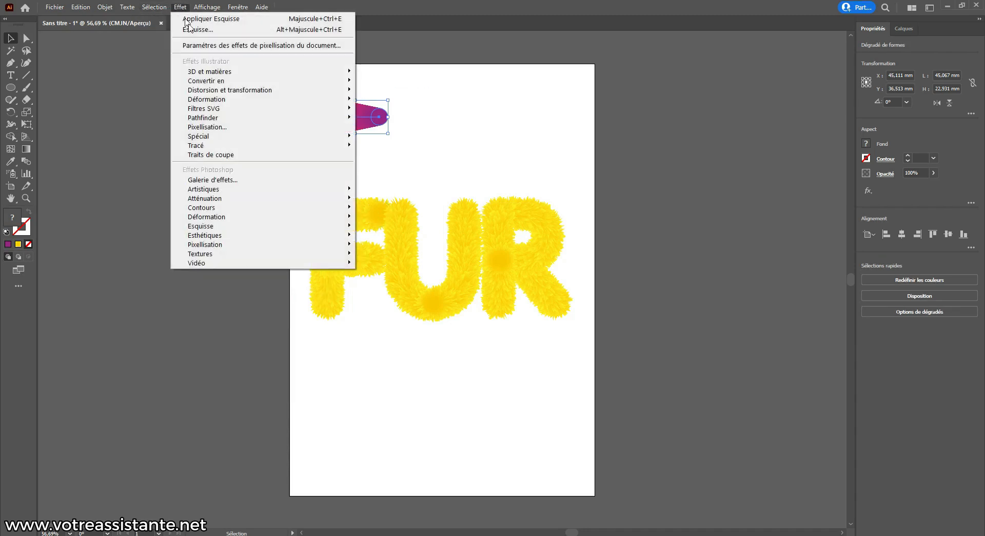
pyautogui.moveTo(287, 89)
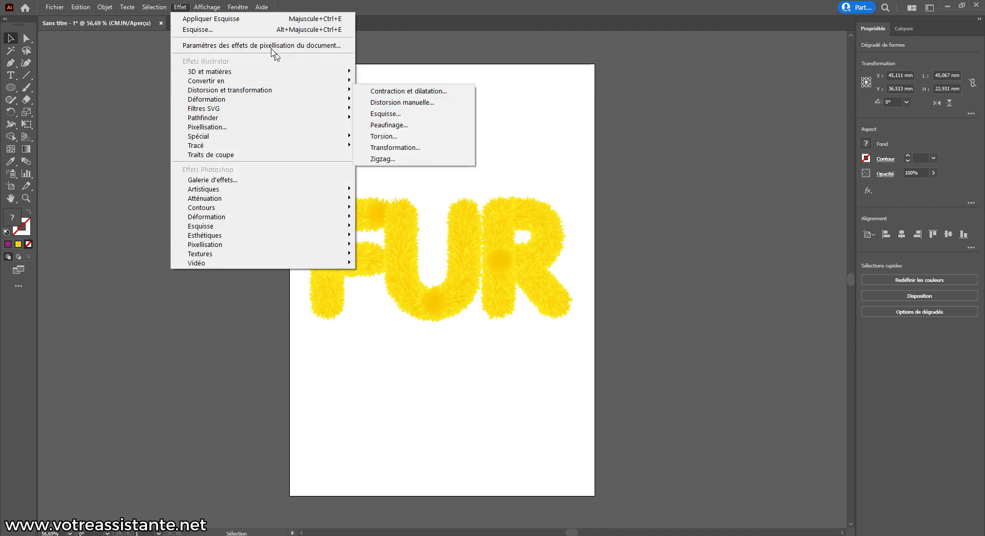
pyautogui.click(243, 19)
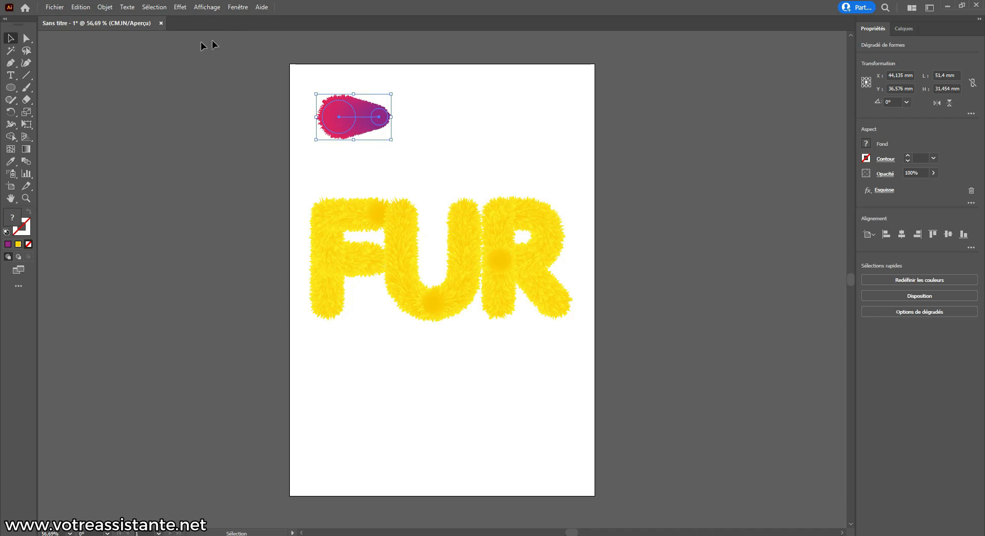
# Draw a wavy freehand Pencil path about 184.5 mm wide and 39 mm high below the word FUR, and deselect it
pyautogui.click(8, 104)
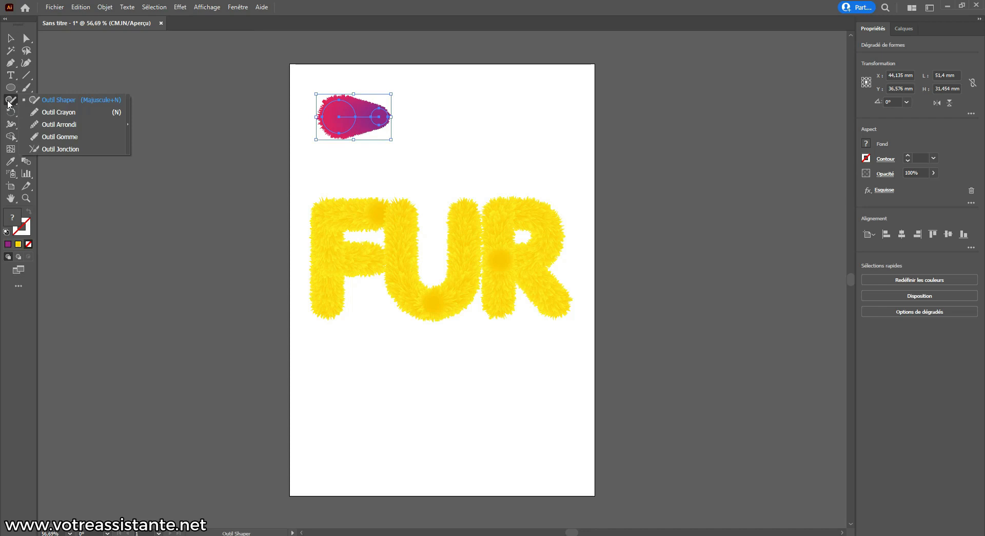
pyautogui.click(75, 111)
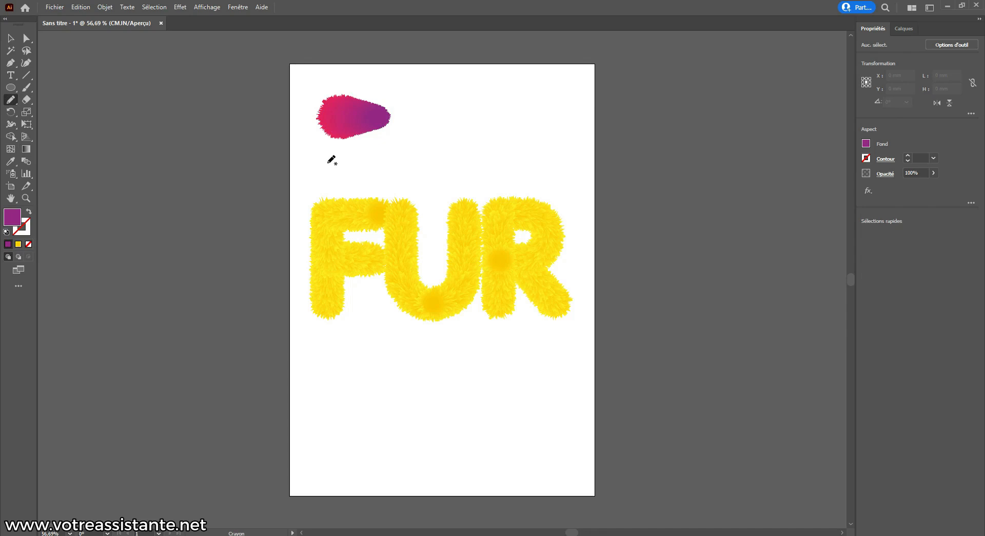
pyautogui.moveTo(311, 379)
pyautogui.mouseDown()
pyautogui.moveTo(339, 405)
pyautogui.moveTo(379, 394)
pyautogui.moveTo(422, 410)
pyautogui.moveTo(520, 413)
pyautogui.moveTo(580, 434)
pyautogui.mouseUp()
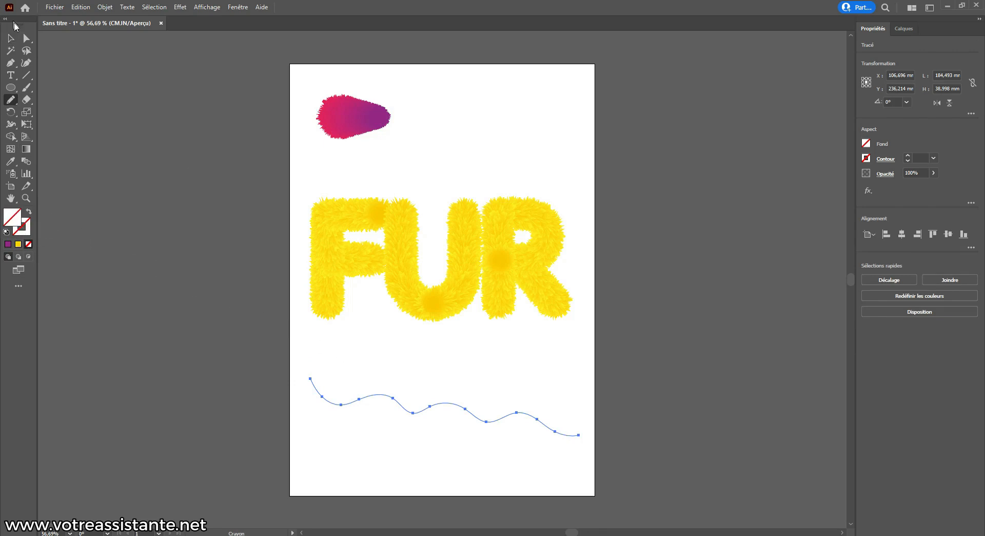
pyautogui.click(11, 38)
pyautogui.press('Delete')
pyautogui.click(478, 119)
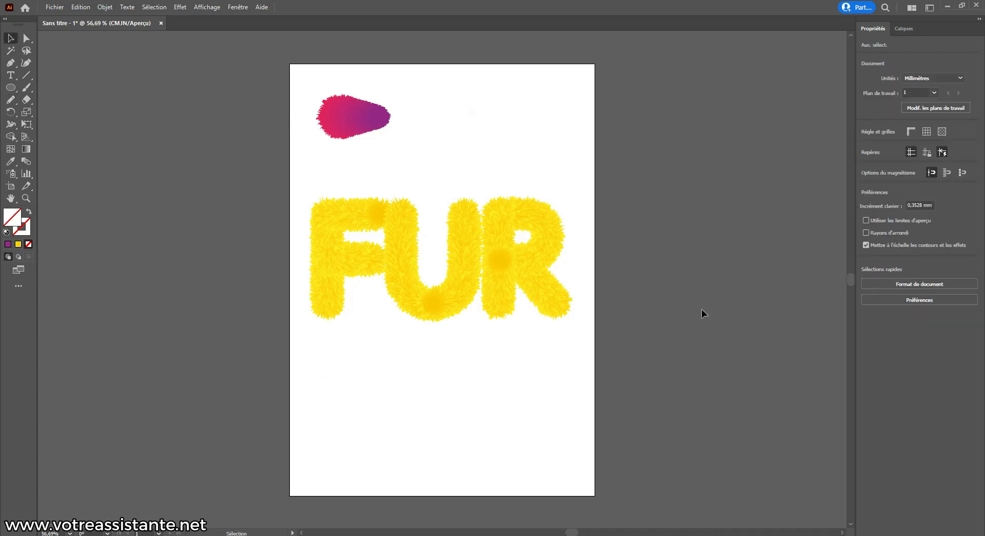
# Replace the spine of the pink-purple blend with the wavy path and clear the selection
pyautogui.moveTo(399, 352)
pyautogui.mouseDown()
pyautogui.moveTo(470, 497)
pyautogui.moveTo(645, 499)
pyautogui.mouseUp()
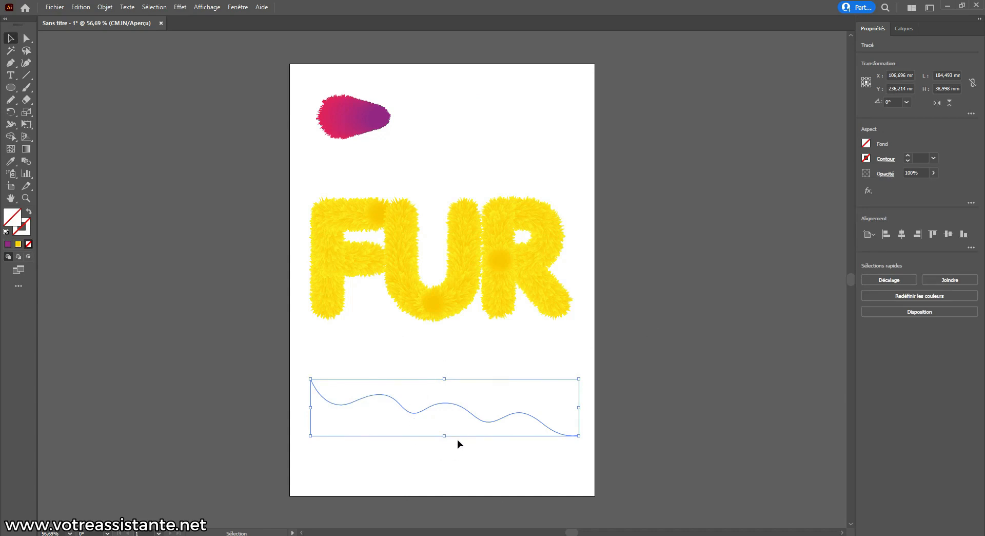
pyautogui.keyDown('shift'); pyautogui.click(346, 126); pyautogui.keyUp('shift')
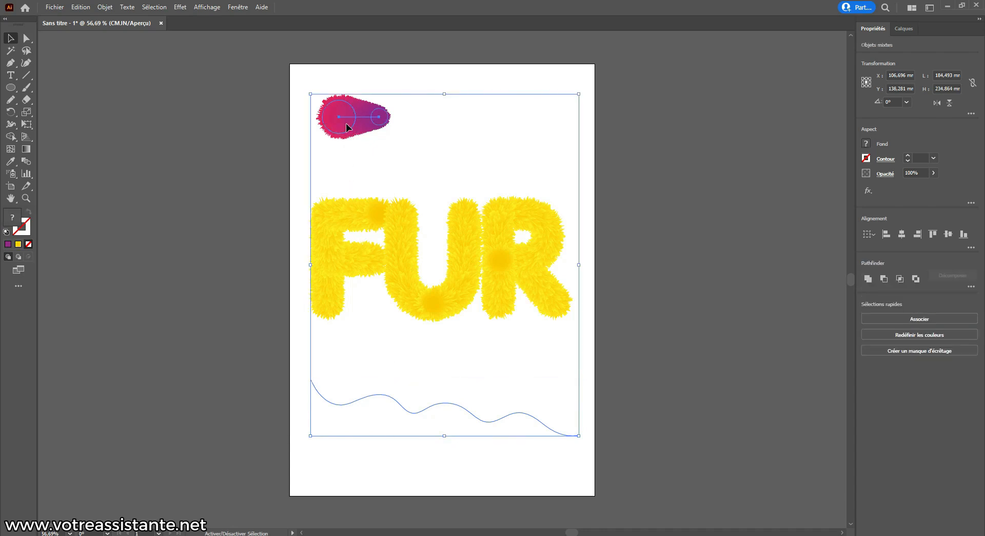
pyautogui.click(105, 7)
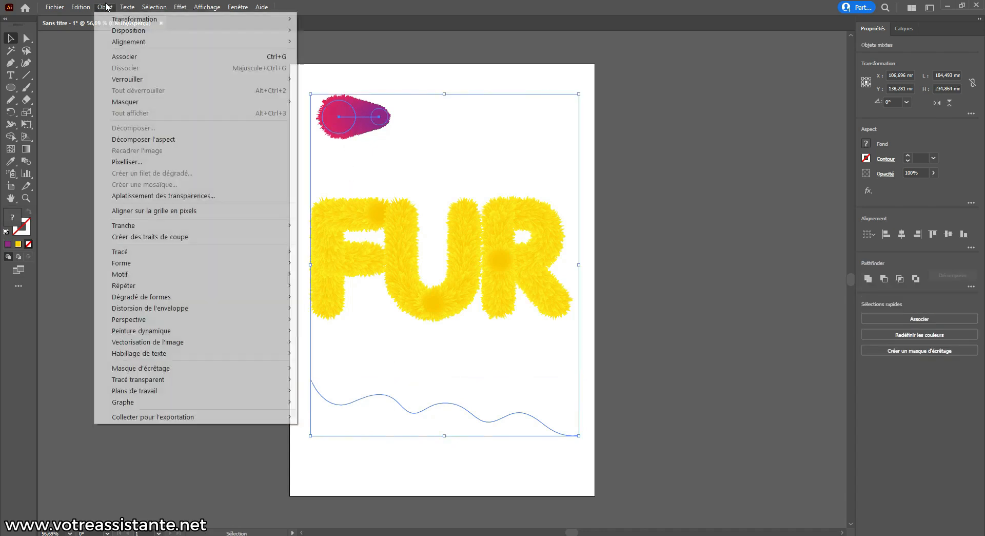
pyautogui.moveTo(272, 297)
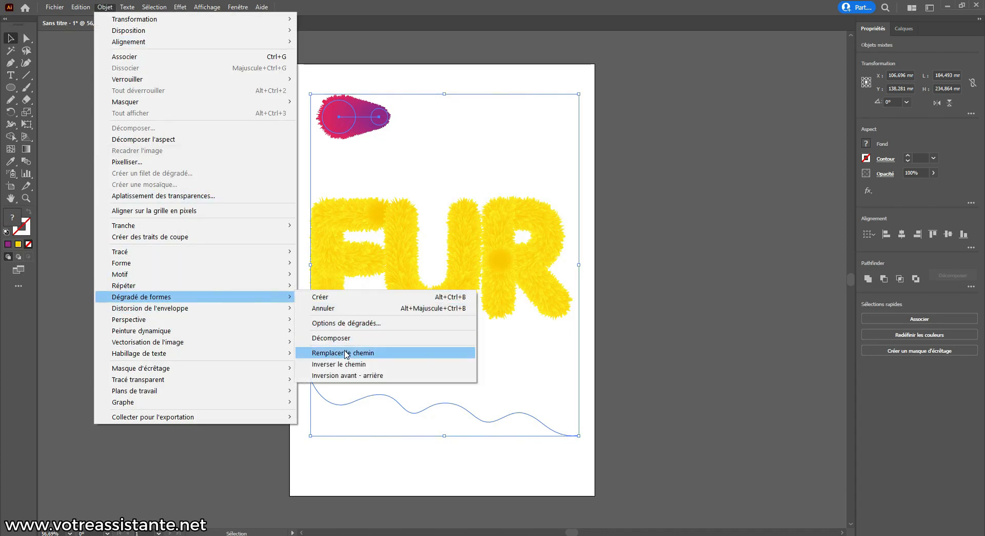
pyautogui.click(345, 353)
pyautogui.click(385, 353)
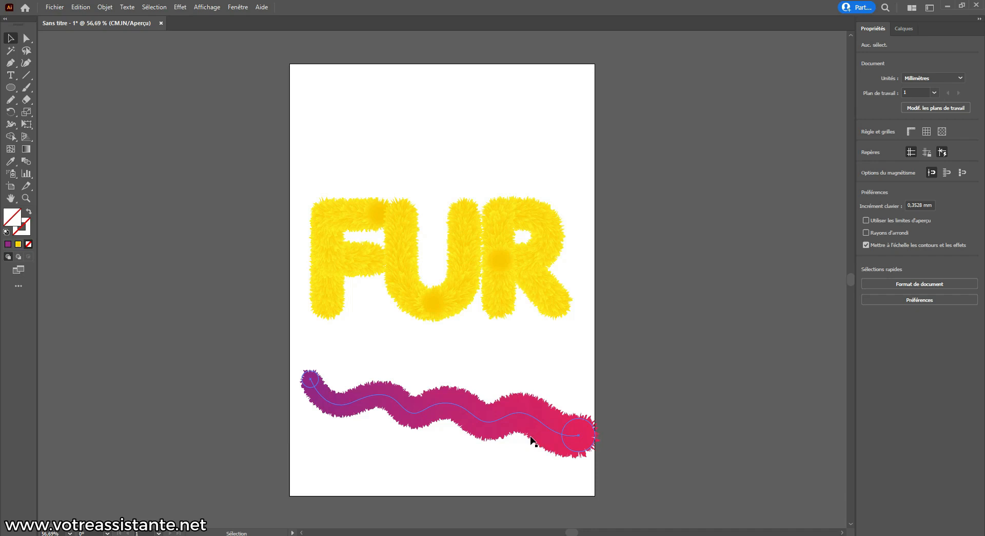
pyautogui.click(515, 340)
# Reverse the spine of the wavy furry blend to swap its pink and purple ends
pyautogui.click(485, 420)
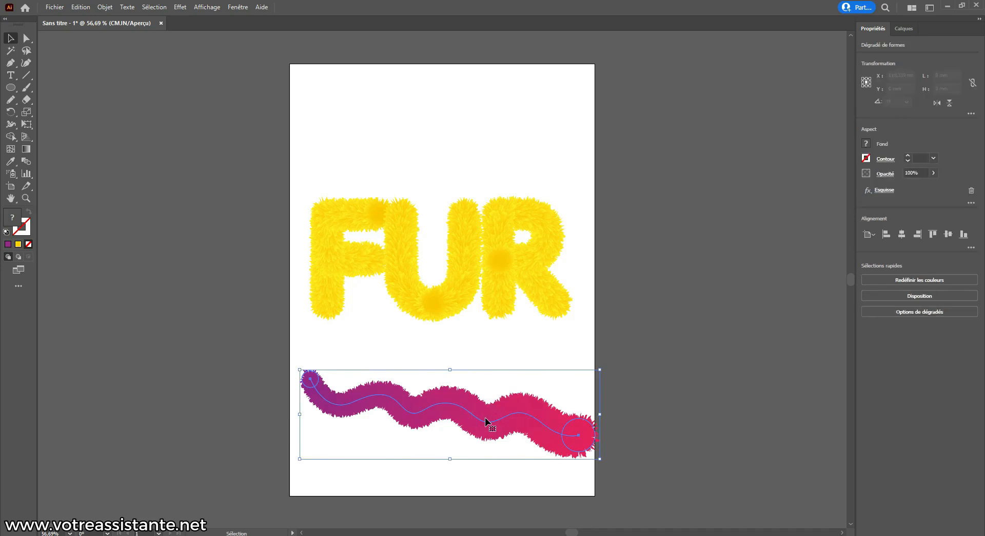
pyautogui.click(102, 8)
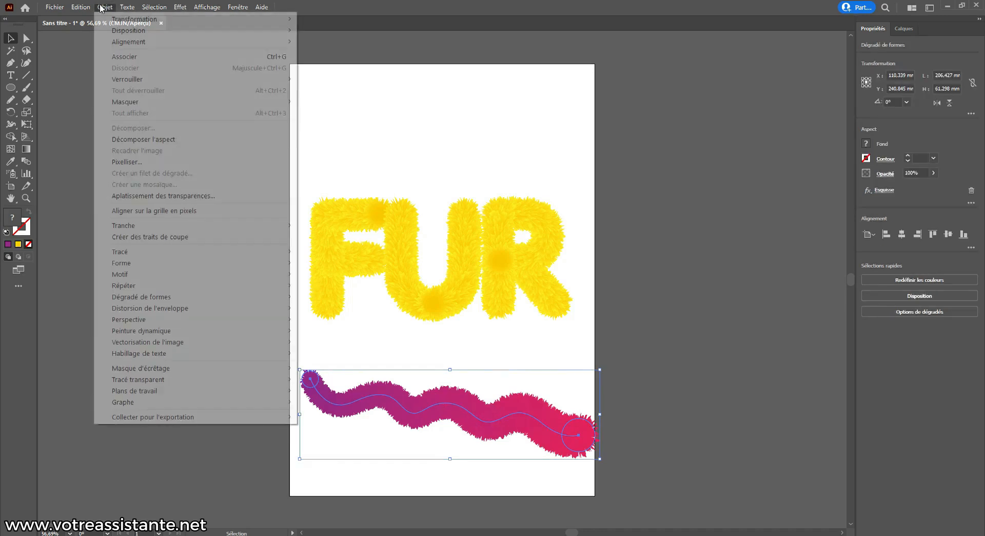
pyautogui.moveTo(291, 295)
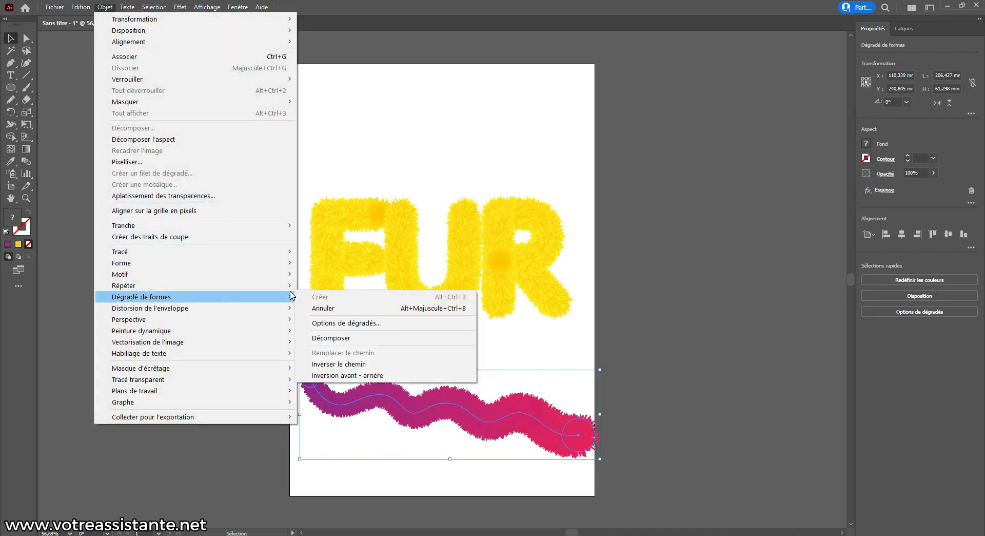
pyautogui.click(352, 365)
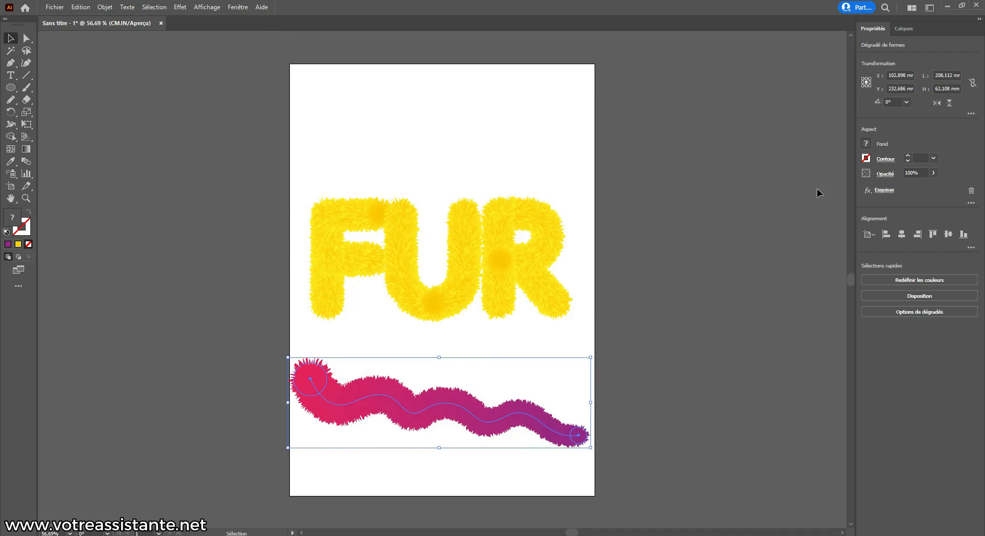
# Preview the wavy blend's Roughen effect with a relative size of 65% and a detail of 88 per inch
pyautogui.click(238, 7)
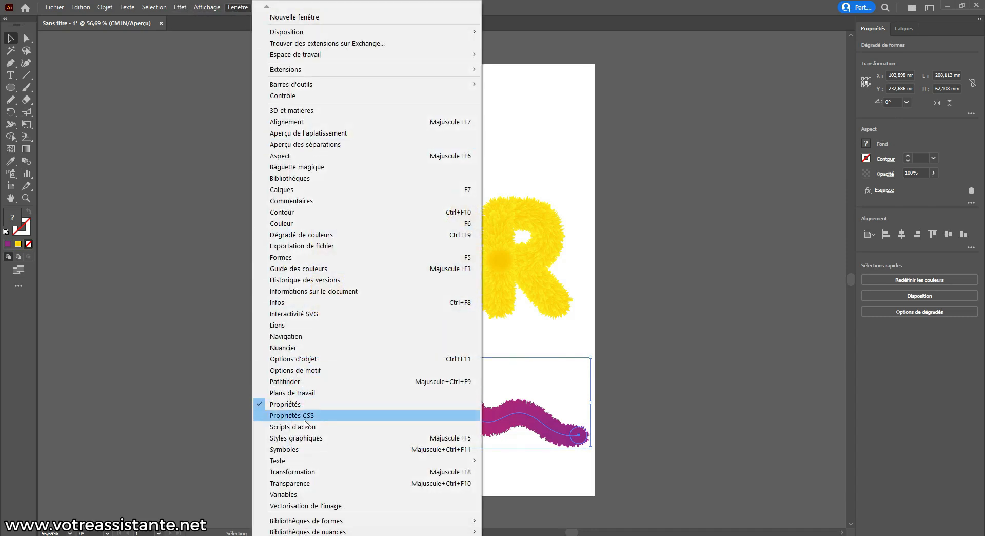
pyautogui.click(750, 214)
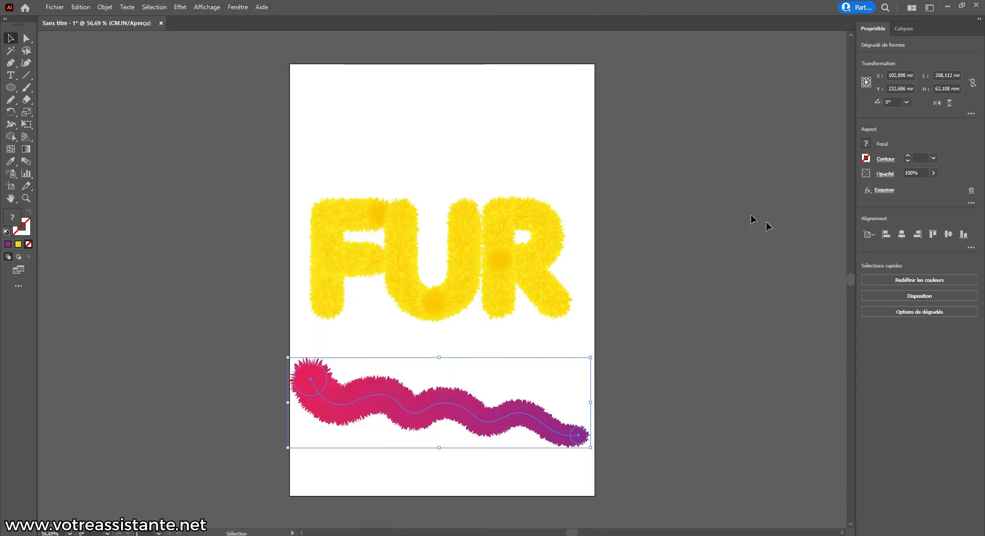
pyautogui.click(884, 191)
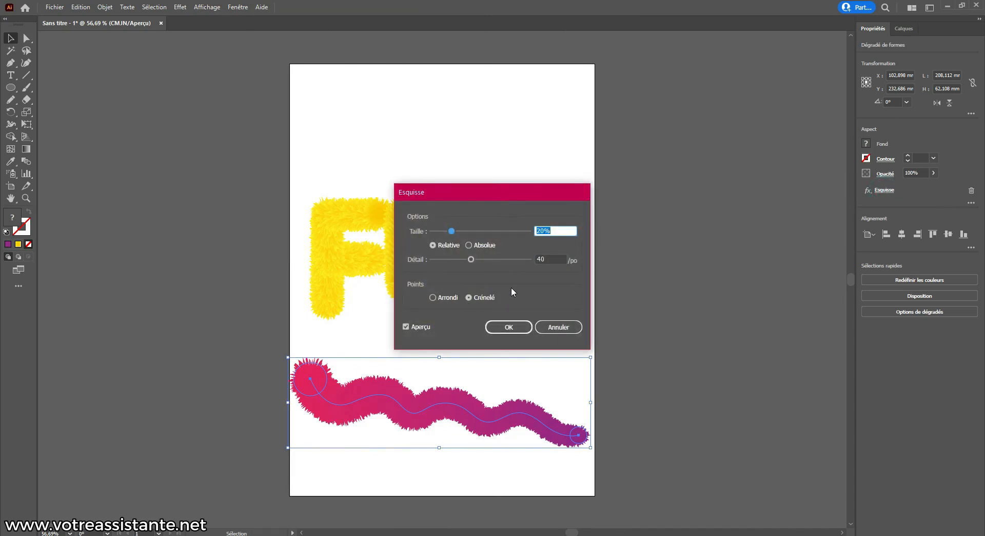
pyautogui.moveTo(471, 259); pyautogui.dragTo(517, 259)
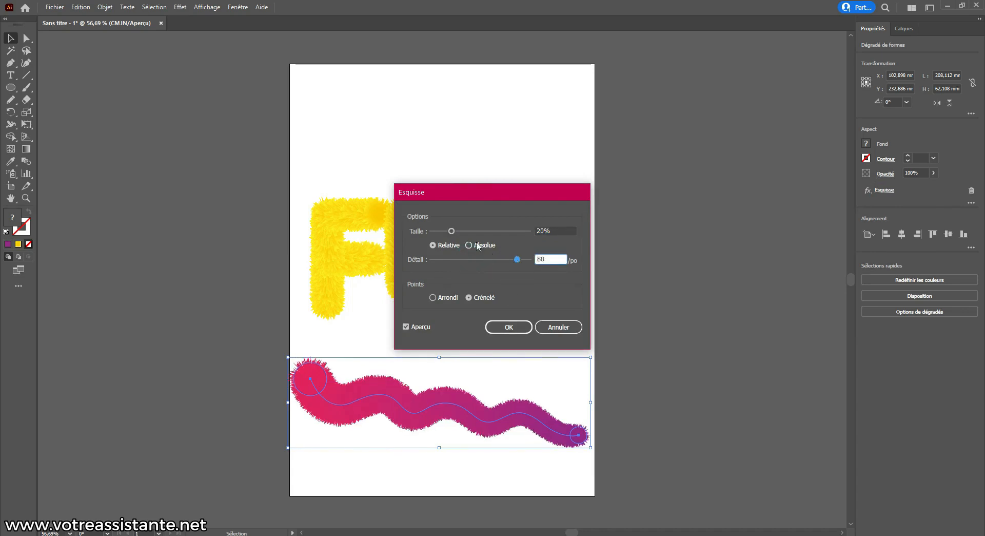
pyautogui.moveTo(451, 231); pyautogui.dragTo(494, 231)
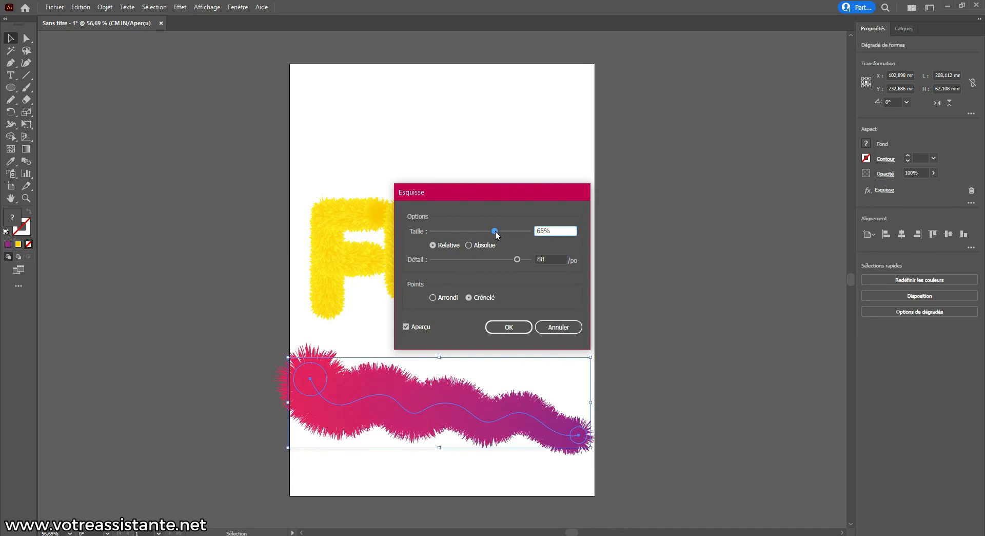
pyautogui.click(560, 326)
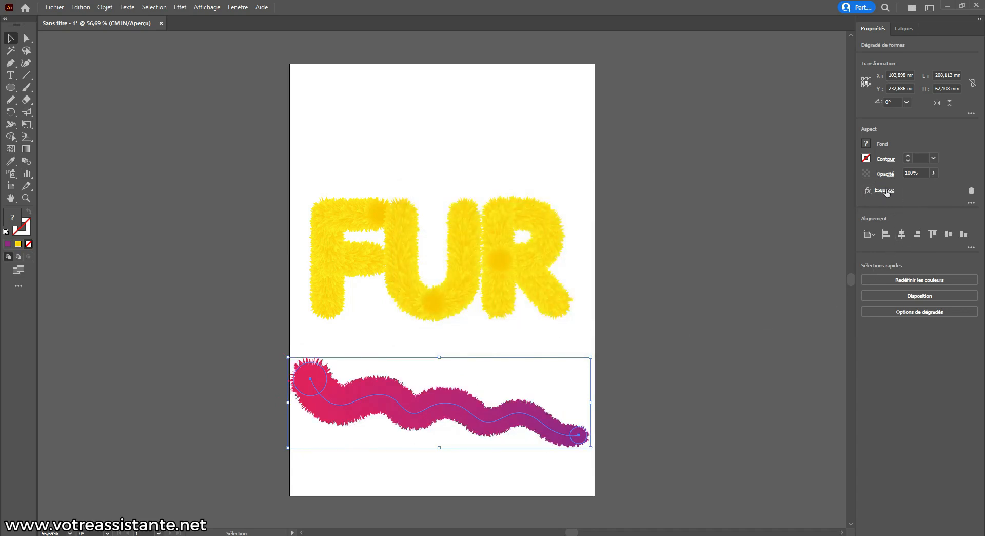
# Apply the last-used Roughen effect to the wavy blend again as a second instance
pyautogui.click(182, 9)
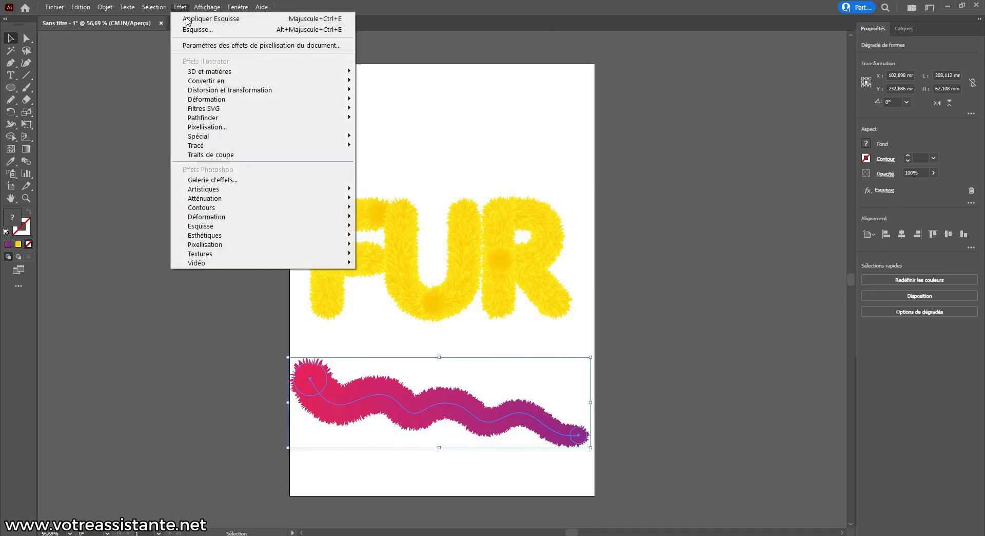
pyautogui.click(185, 21)
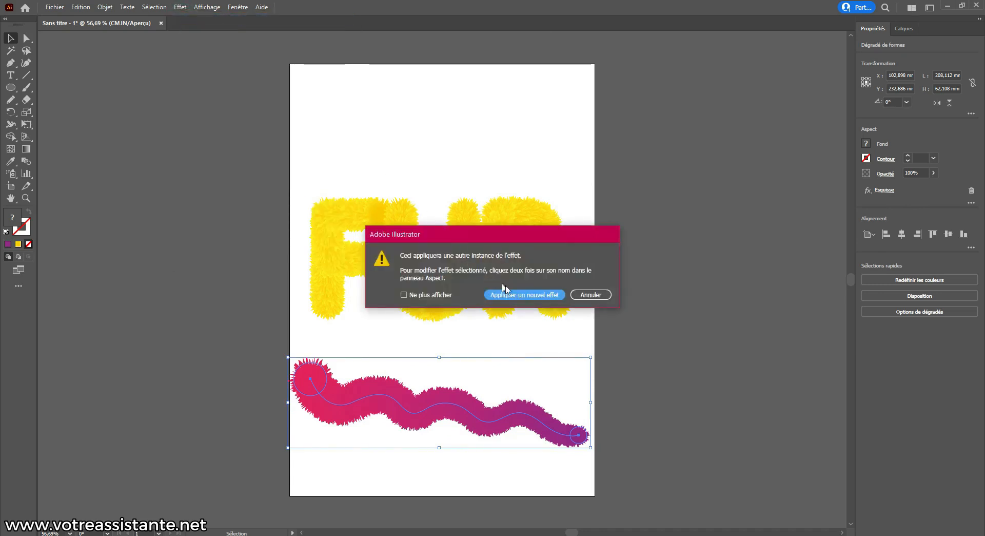
pyautogui.click(520, 296)
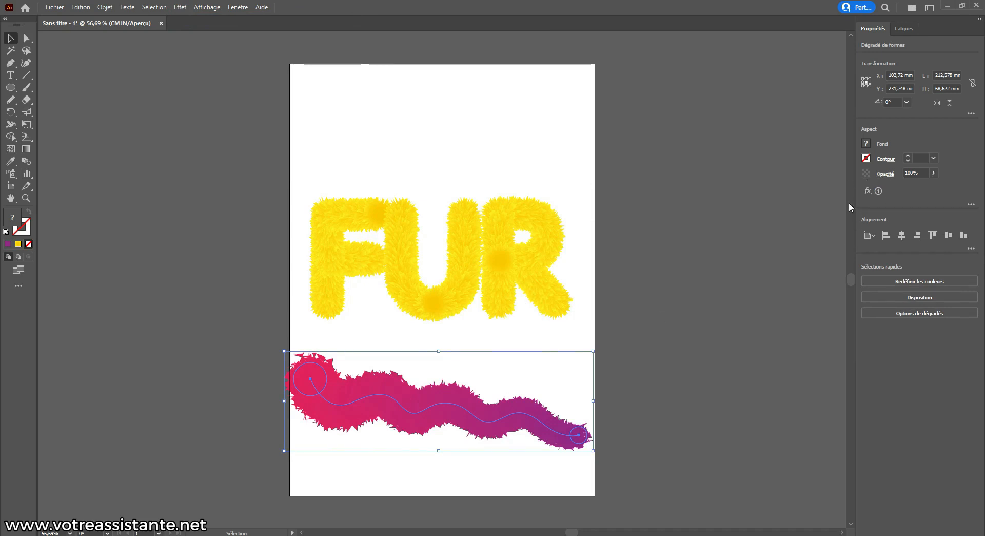
# Compare the wavy blend with the upper of its two Roughen effects hidden and shown
pyautogui.click(971, 204)
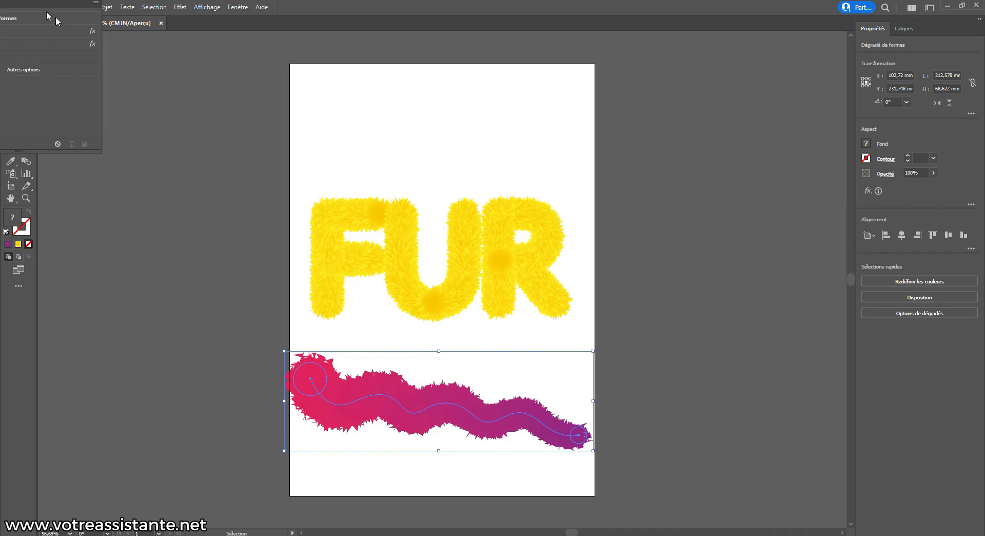
pyautogui.moveTo(47, 13); pyautogui.dragTo(411, 122)
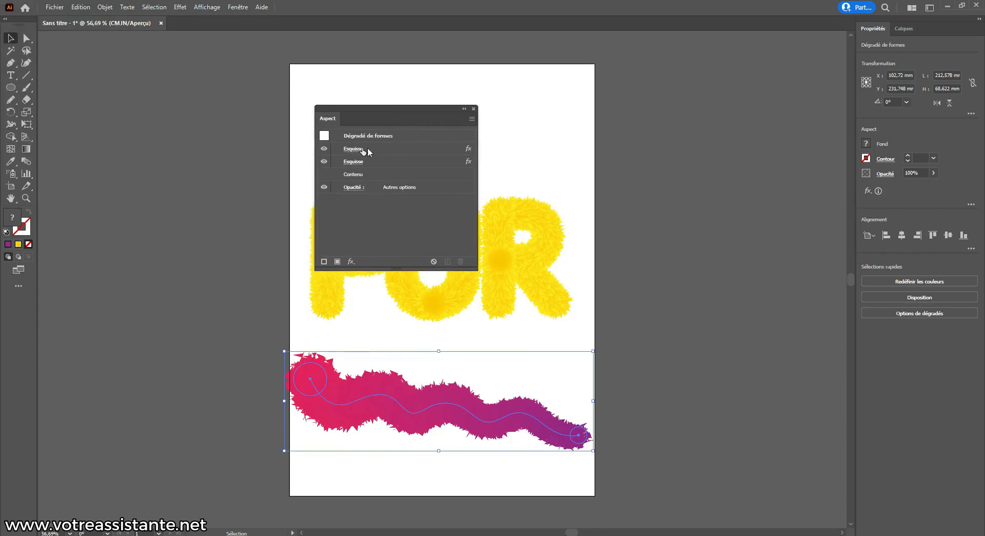
pyautogui.click(324, 150)
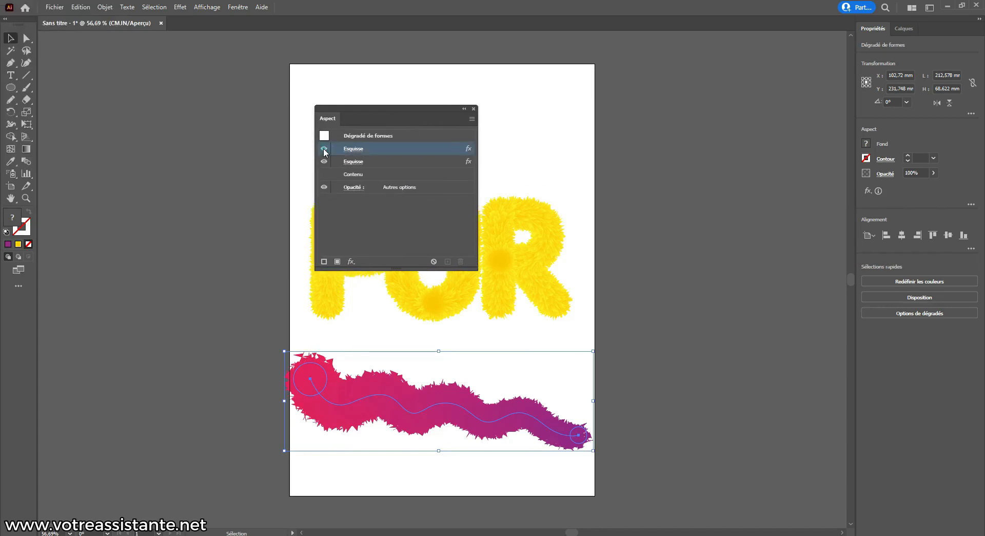
pyautogui.click(324, 149)
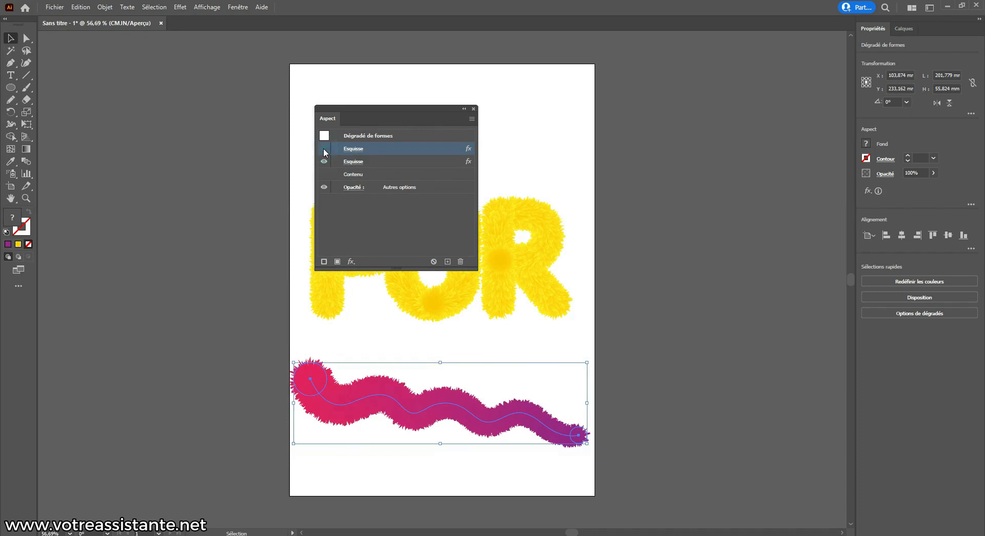
pyautogui.click(323, 149)
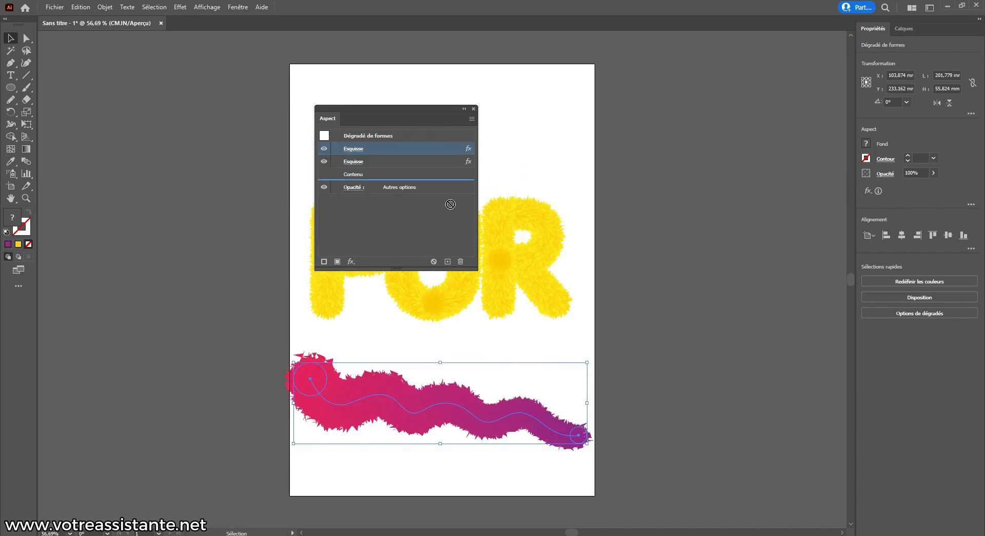
# Delete both Roughen effects from the wavy blend
pyautogui.click(461, 261)
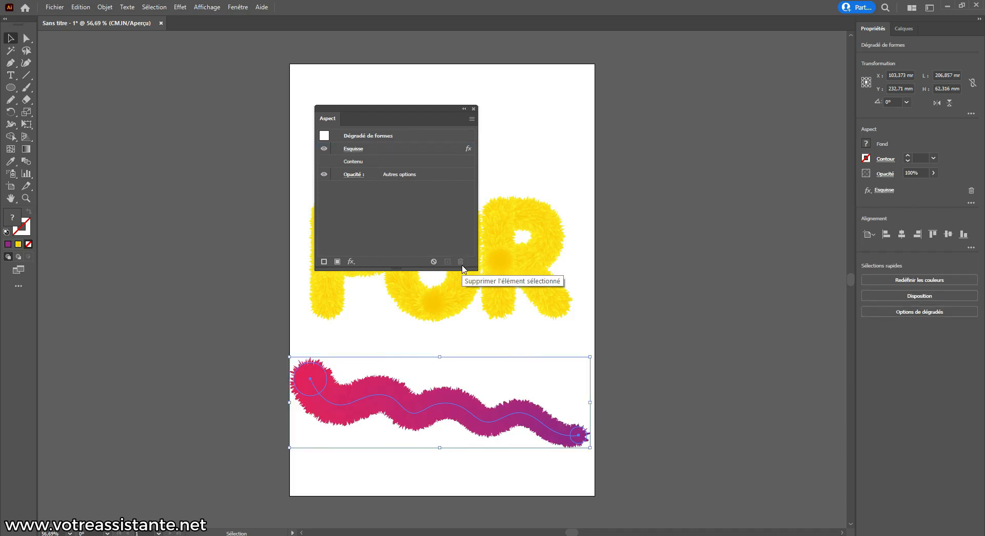
pyautogui.click(473, 109)
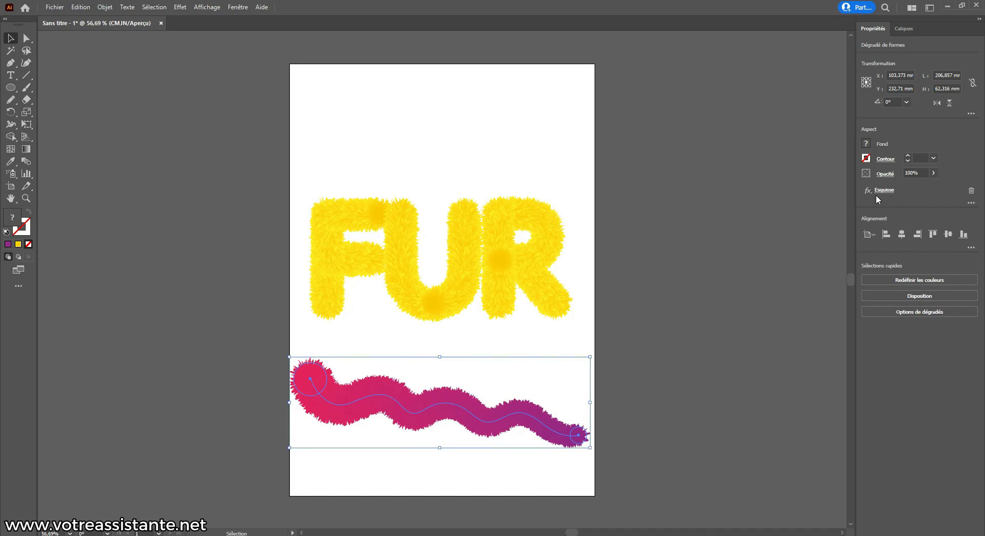
pyautogui.click(971, 191)
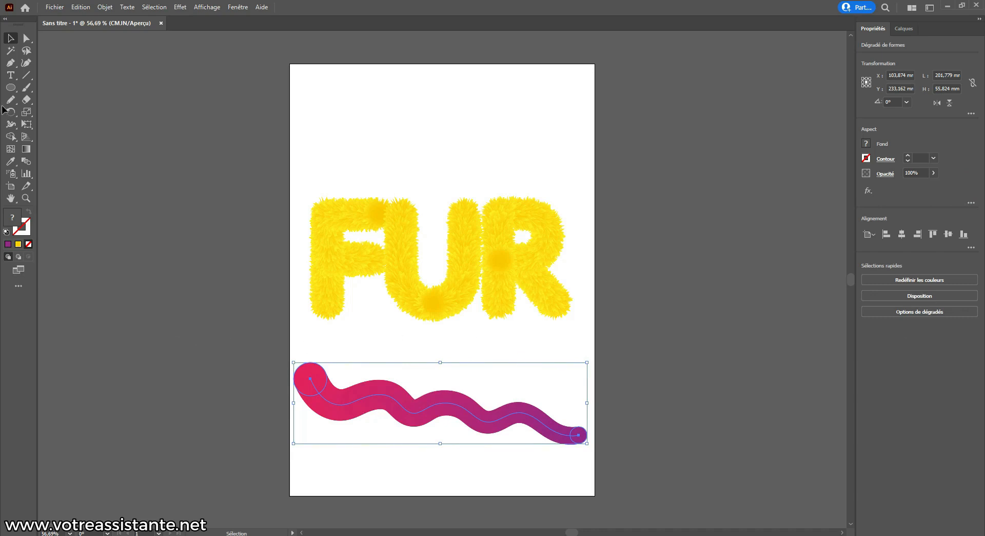
# Draw an ellipse about 89.3 mm wide and 48.7 mm high above the word FUR and fill it with purple 952D87
pyautogui.click(9, 89)
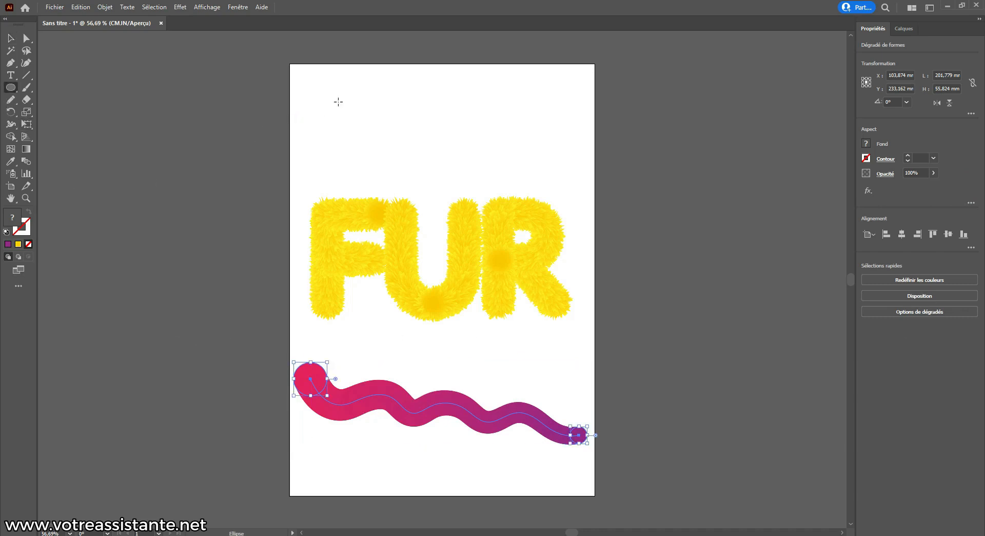
pyautogui.moveTo(338, 101); pyautogui.dragTo(470, 172)
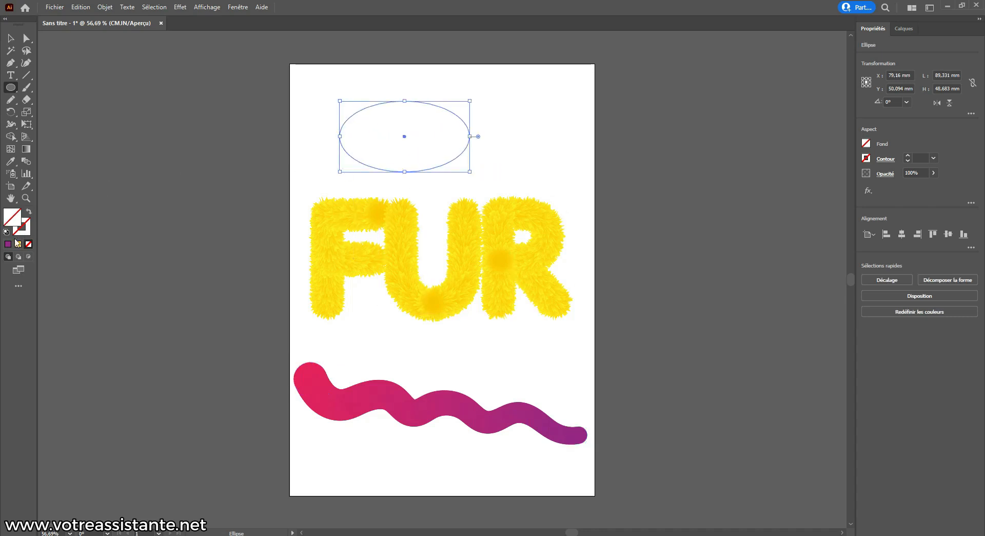
pyautogui.click(9, 245)
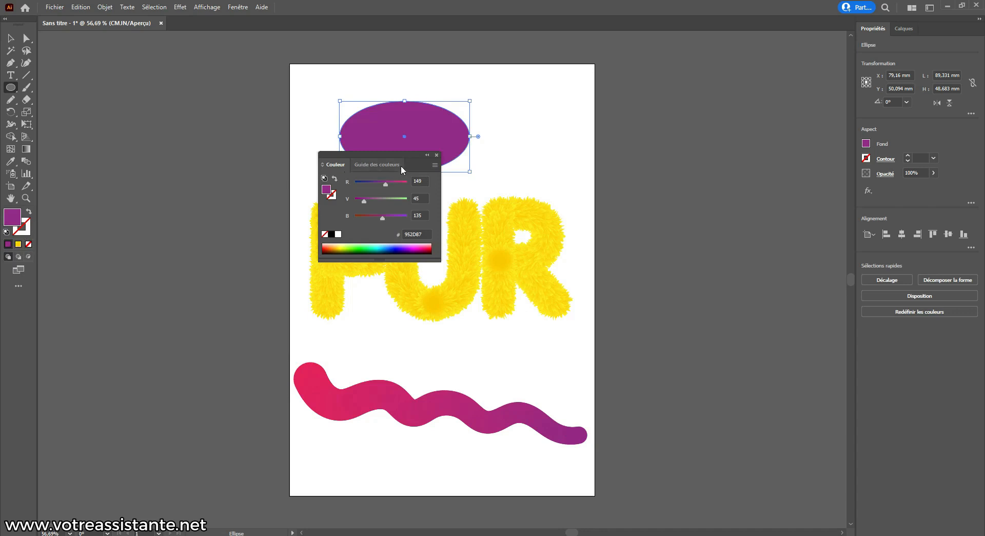
pyautogui.click(437, 155)
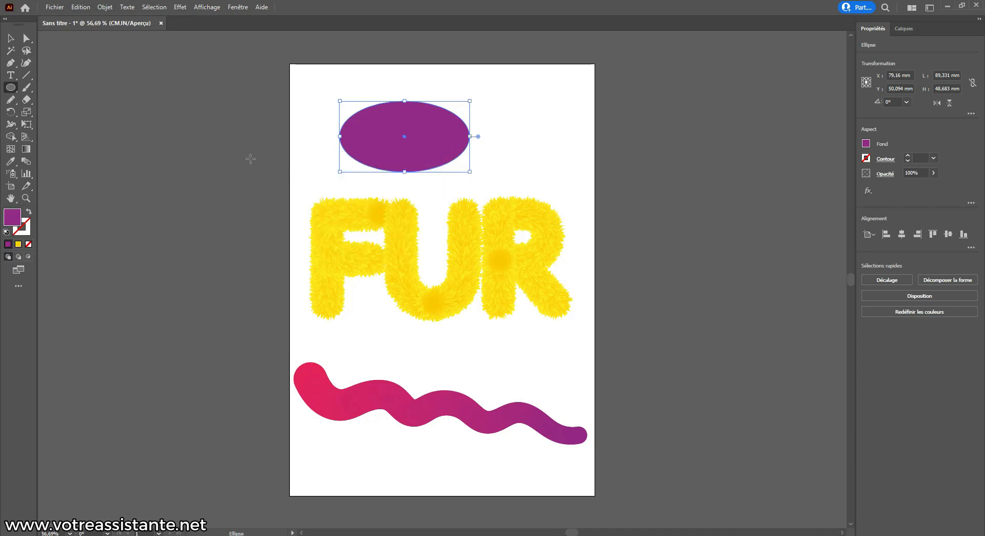
# Replace the spine of the furry letter F blend with the purple ellipse and clear the selection
pyautogui.click(10, 38)
pyautogui.keyDown('shift'); pyautogui.click(366, 249); pyautogui.keyUp('shift')
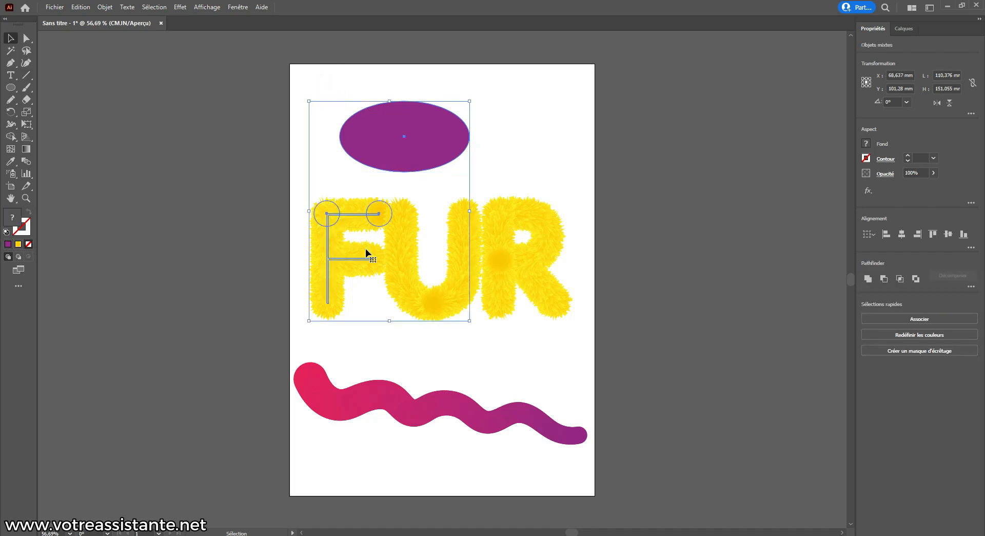
pyautogui.click(105, 7)
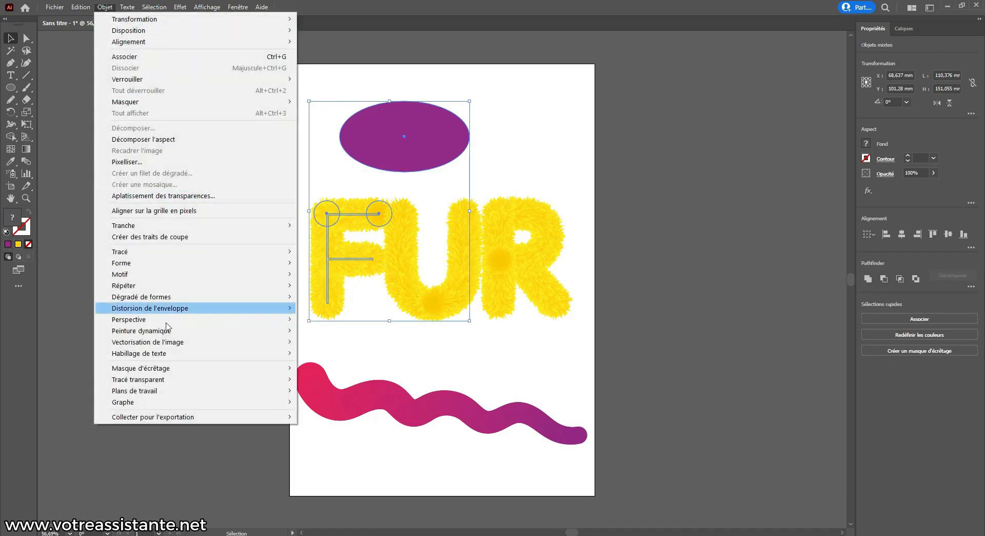
pyautogui.moveTo(238, 297)
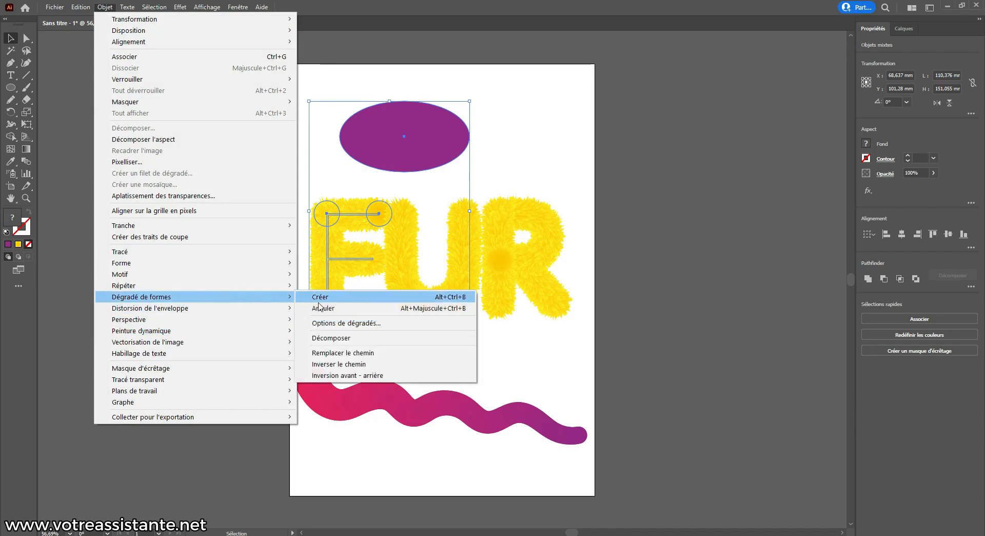
pyautogui.click(347, 353)
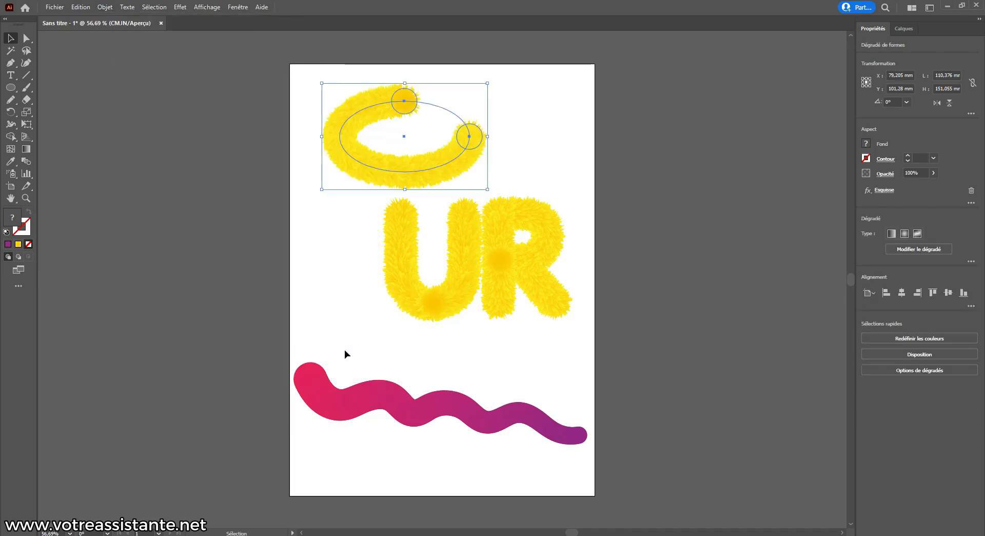
pyautogui.click(547, 126)
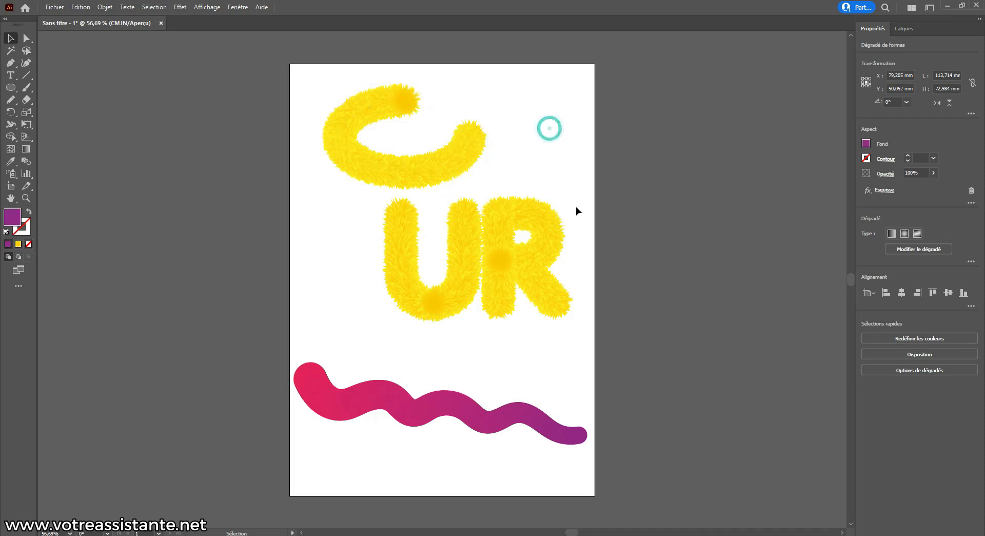
# Add an anchor point to the furry ellipse's spine right beside its topmost anchor to close the fur into a ring, and clear the selection
pyautogui.click(372, 106)
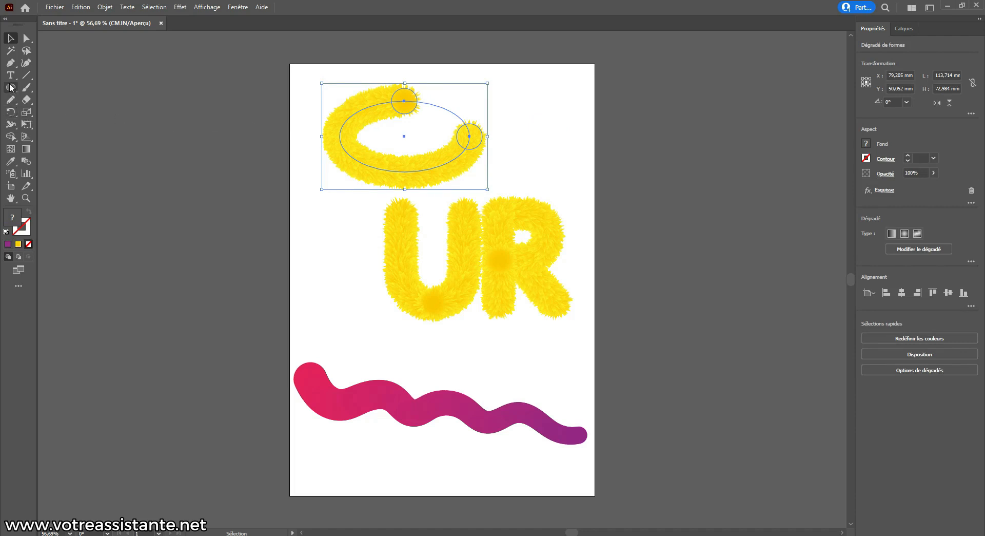
pyautogui.click(10, 63)
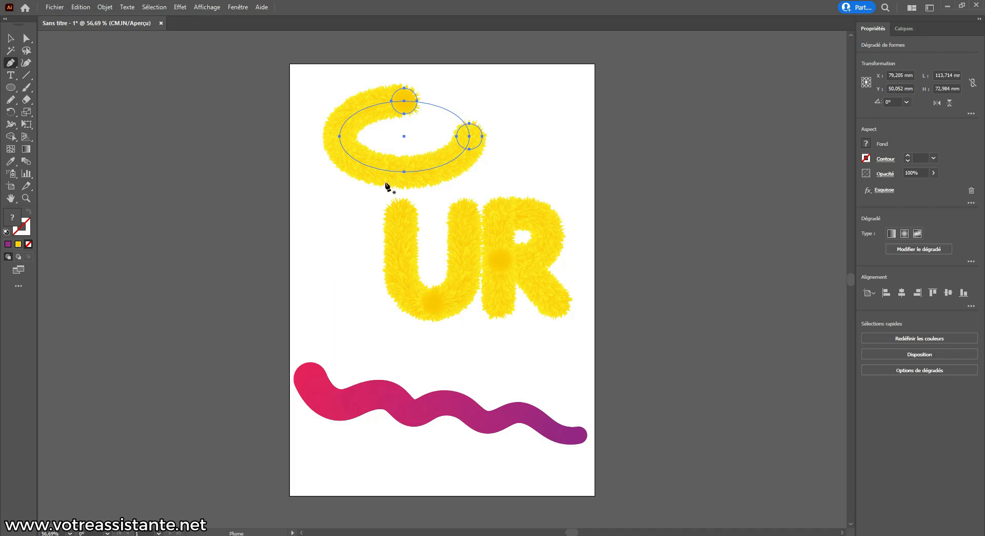
pyautogui.click(413, 101)
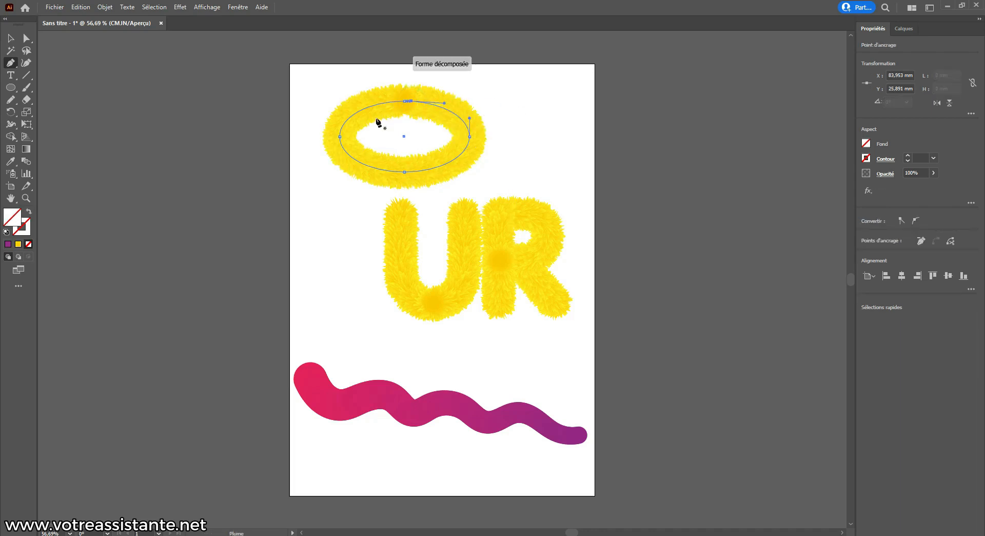
pyautogui.click(411, 102)
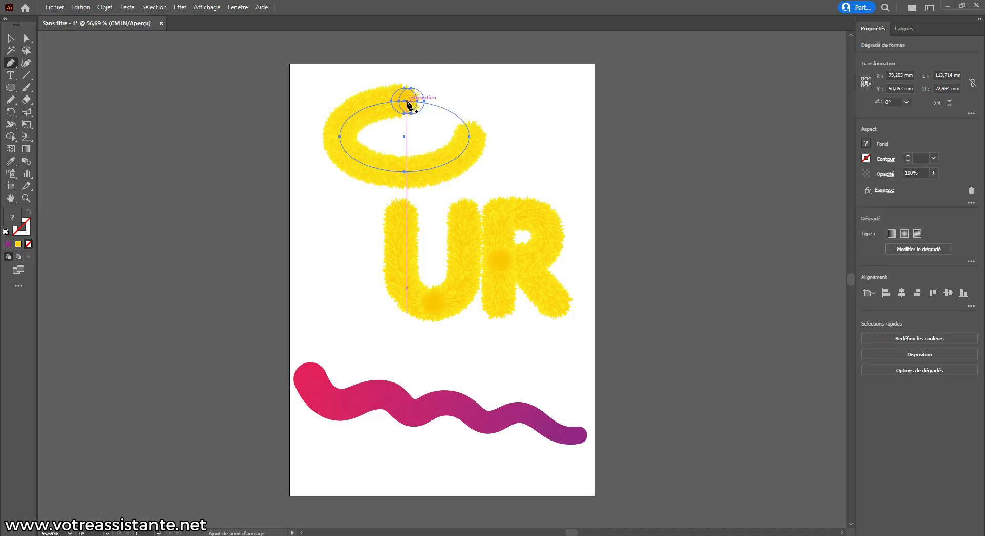
pyautogui.click(408, 102)
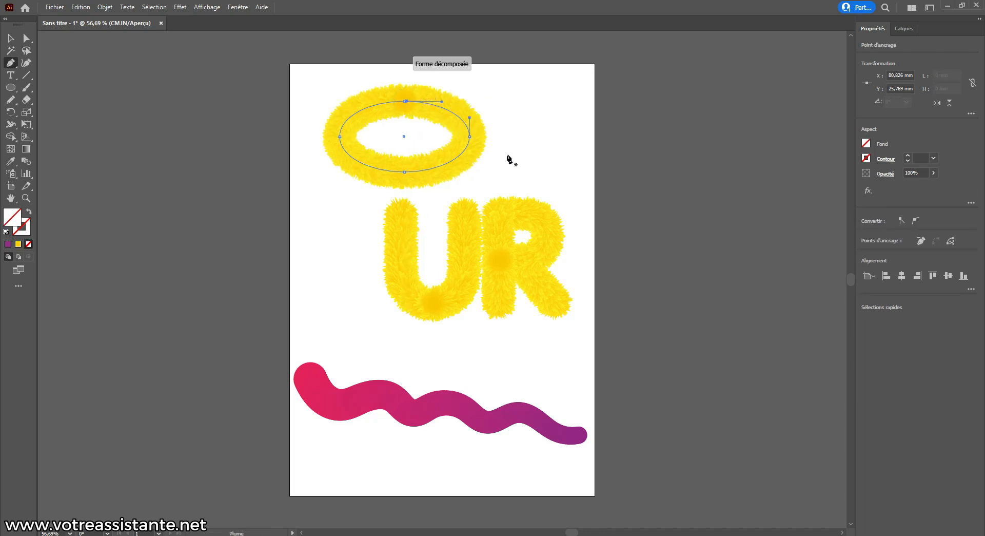
pyautogui.keyDown('ctrl'); pyautogui.click(533, 94); pyautogui.keyUp('ctrl')
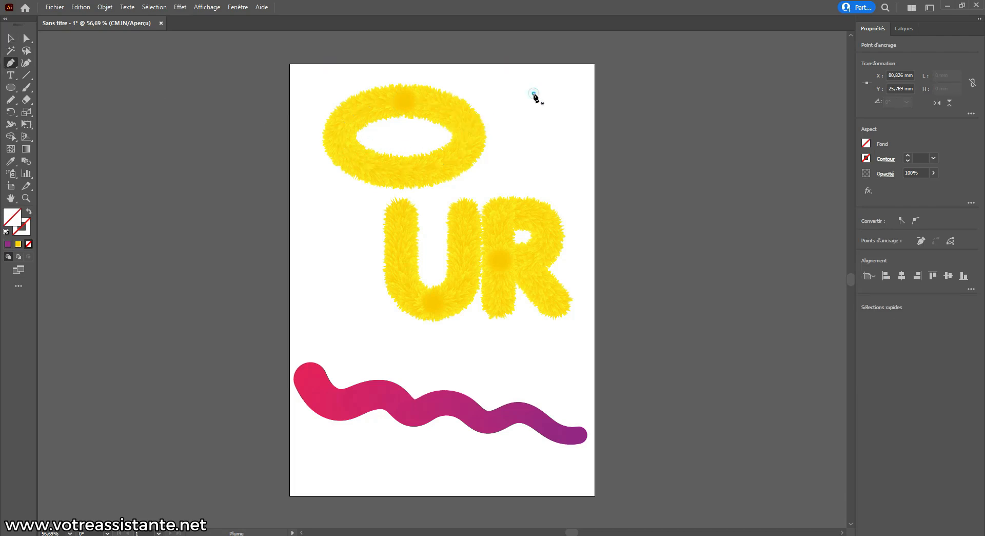
pyautogui.hotkey('ctrl', 'z')
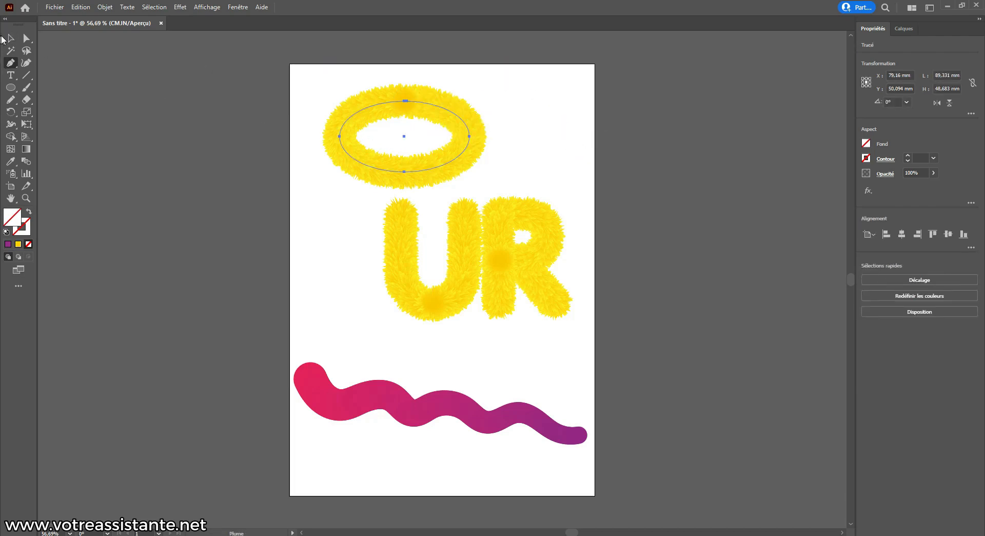
pyautogui.click(10, 38)
pyautogui.click(524, 98)
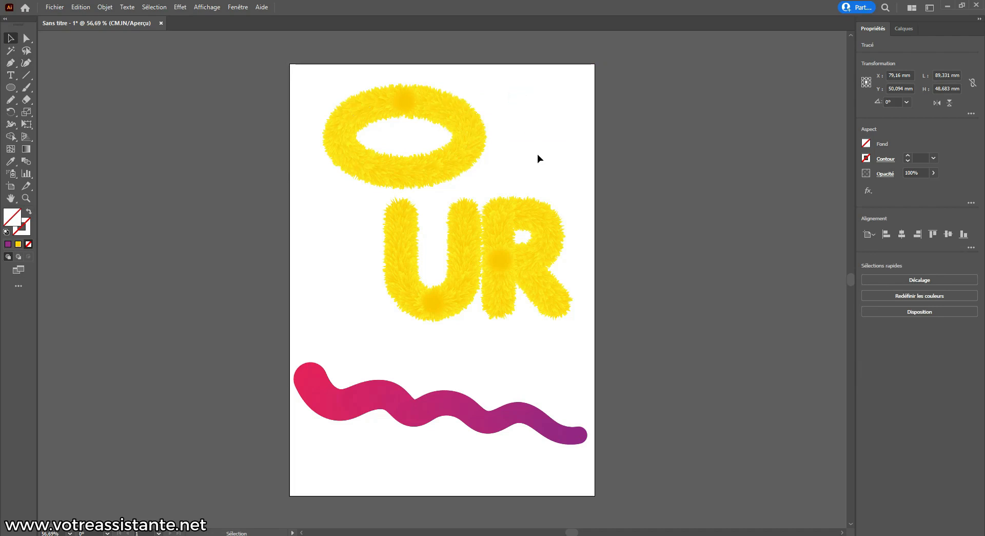